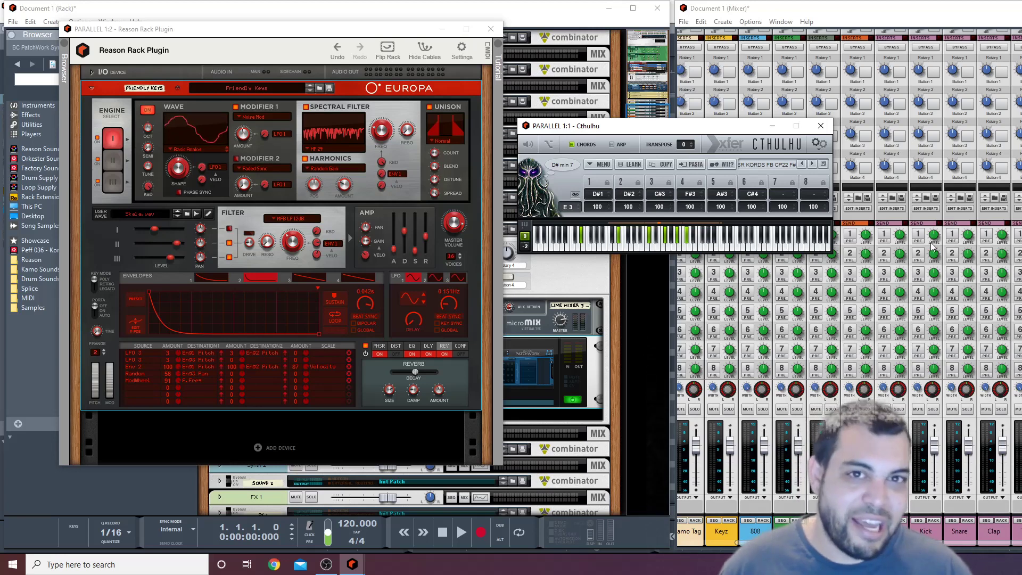
- Nudge the Cthulhu window, check its chord preset list, then close the Cthulhu window
mouse_move(929, 239)
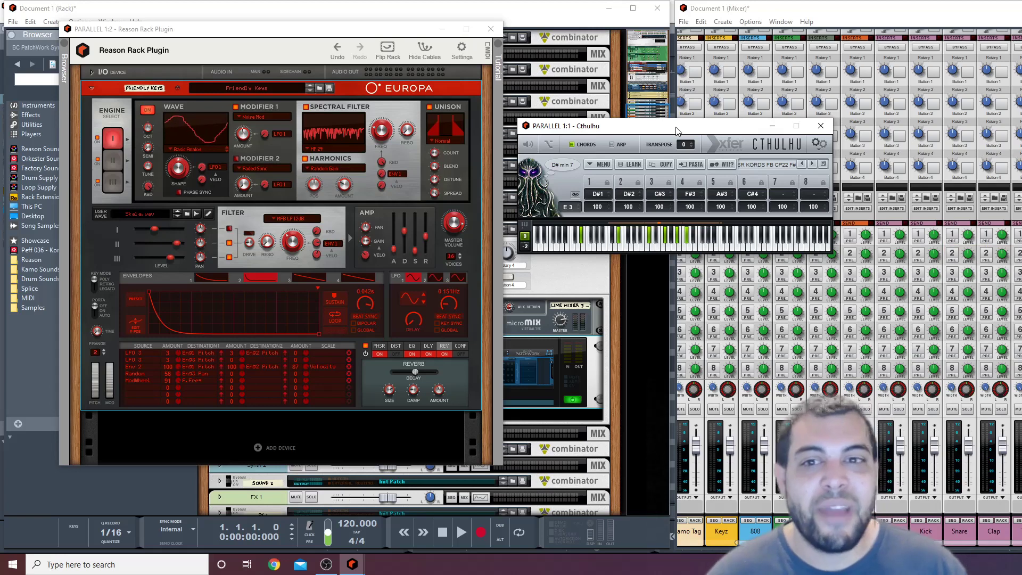
drag(675, 131, 664, 119)
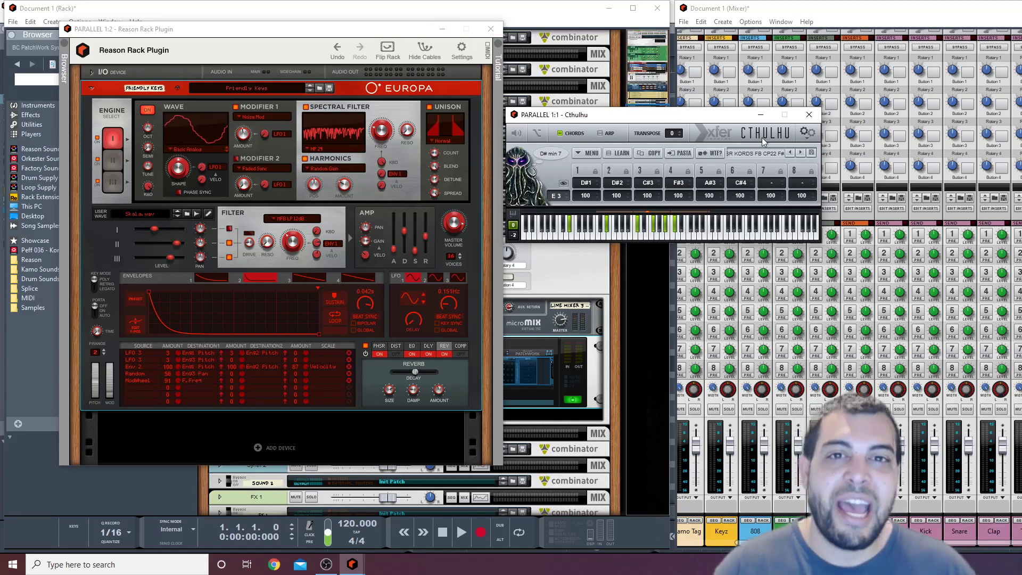
drag(717, 118, 720, 113)
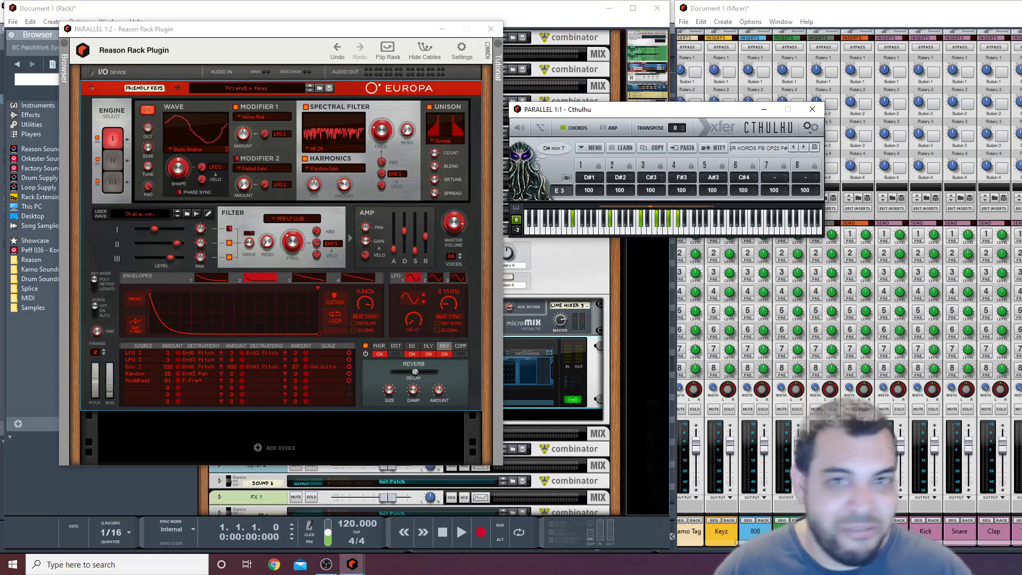
click(760, 149)
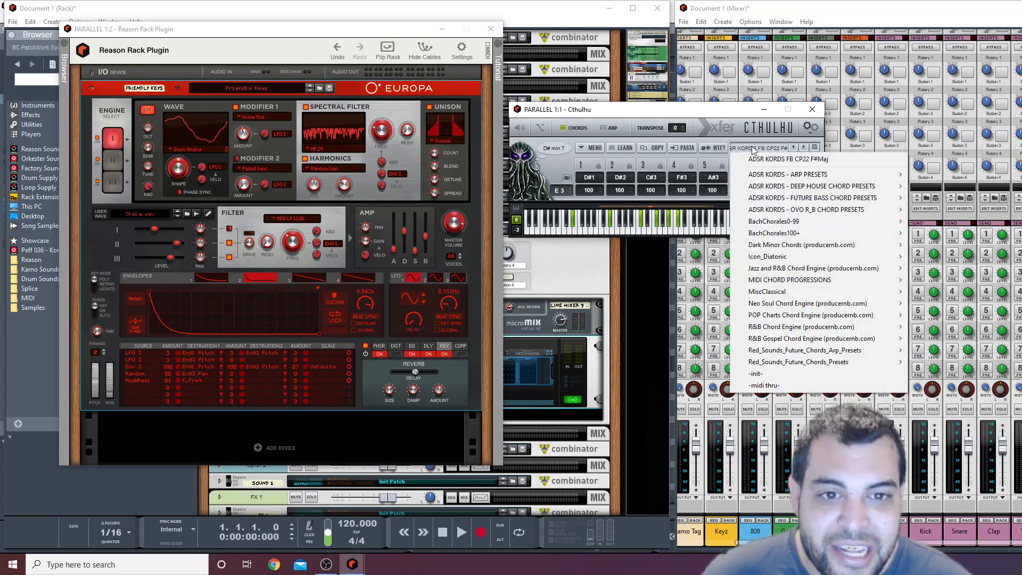
click(727, 115)
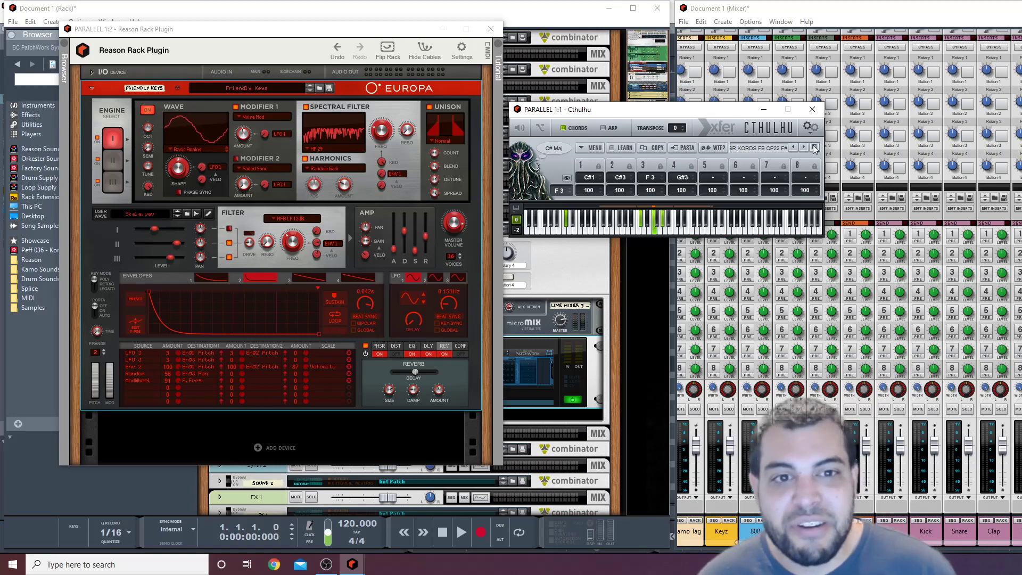
click(813, 109)
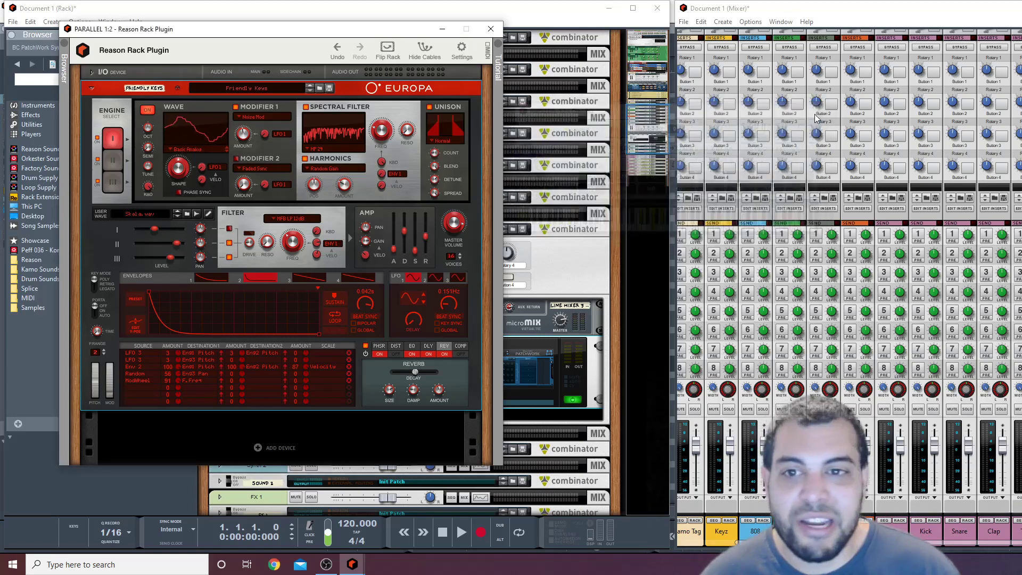
- Close the Europa plugin window, select Sound 1 in the sequencer, then switch to the rack window
click(491, 28)
key(alt+Tab)
key(alt+Tab)
key(alt+Tab)
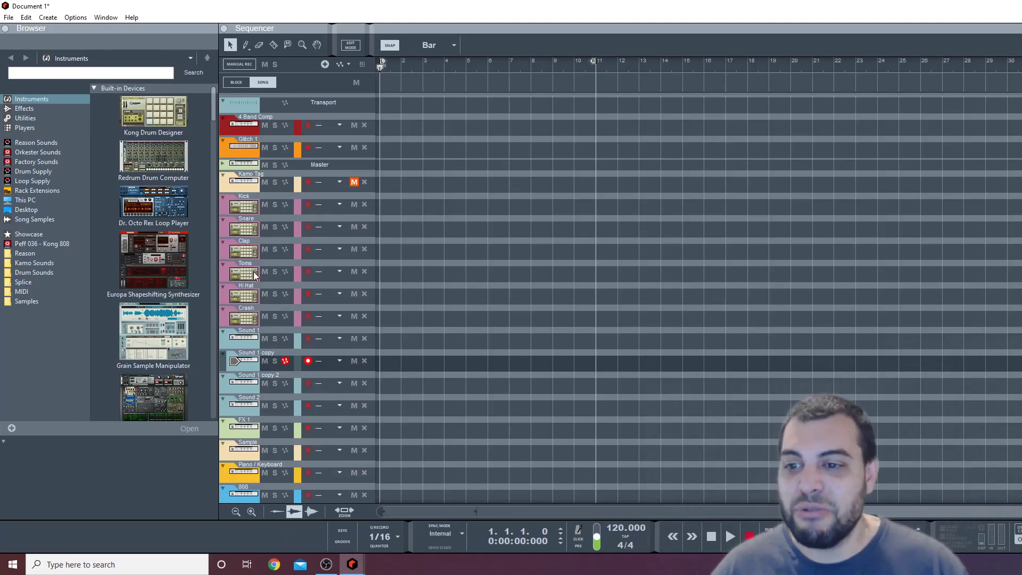
key(alt+Tab)
key(alt+Tab)
key(alt+Tab)
key(alt+Tab)
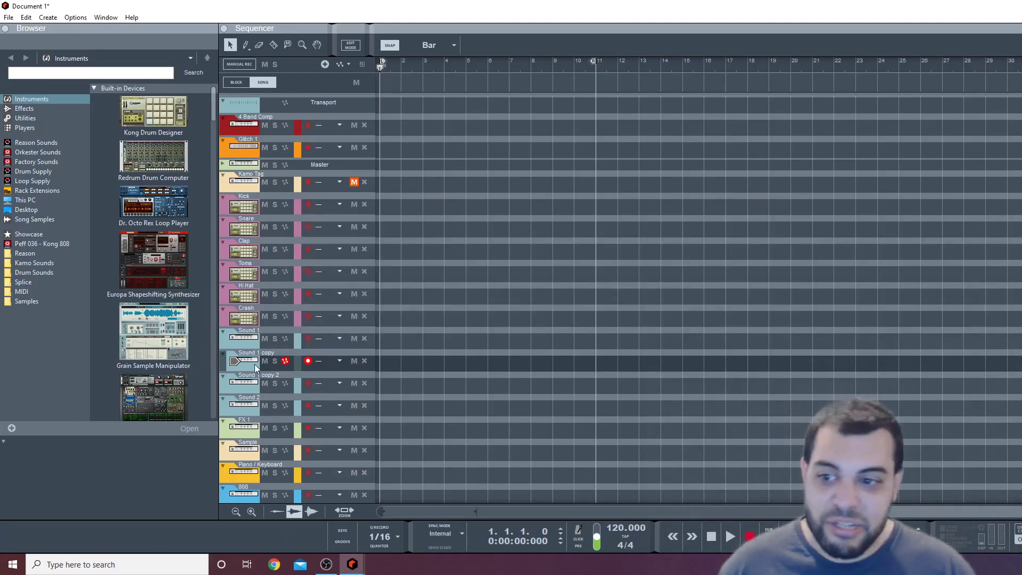
scroll(270, 353, down, 4)
key(Up)
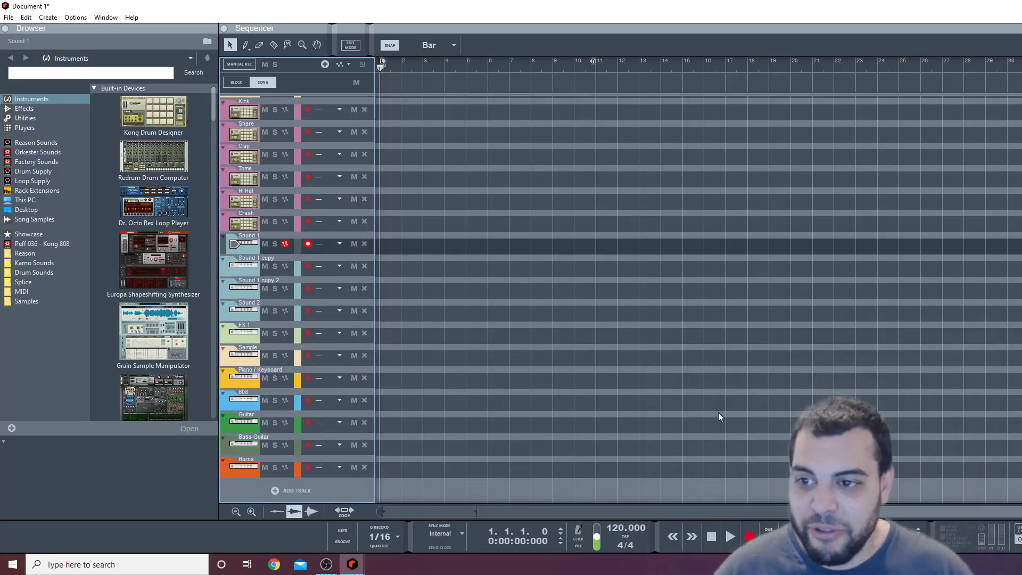
key(alt+Tab)
key(alt+Tab)
scroll(426, 334, up, 5)
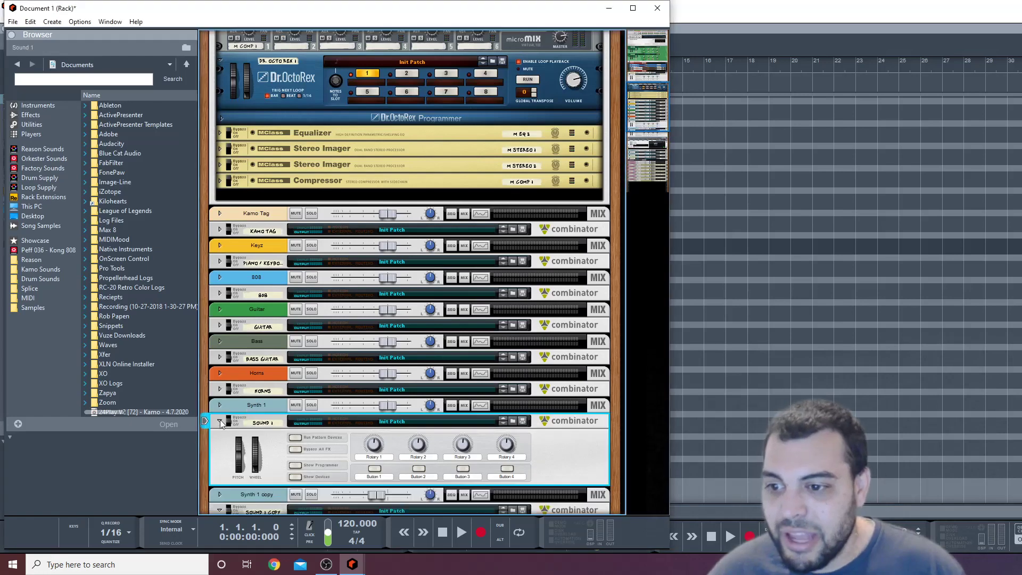
- Show Sound 1's devices and drag BC PatchWork Synth VST from Instruments into the combinator
scroll(250, 394, down, 1)
click(295, 349)
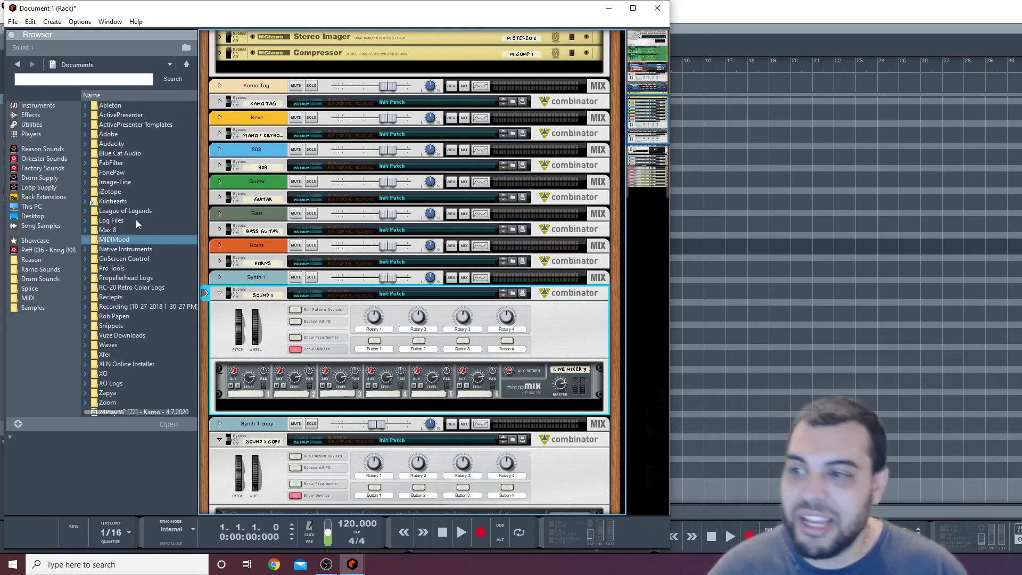
click(66, 105)
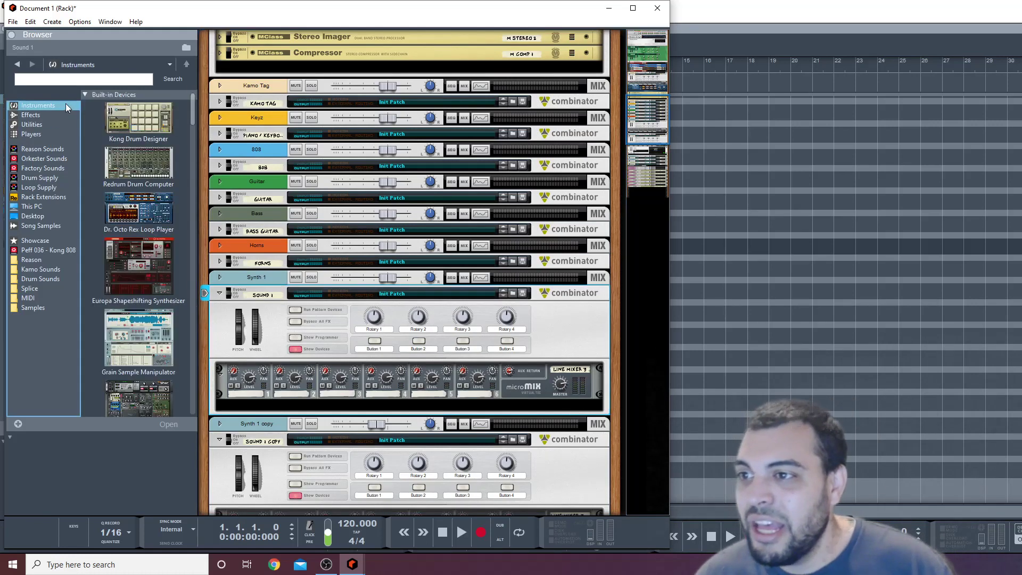
scroll(149, 213, down, 12)
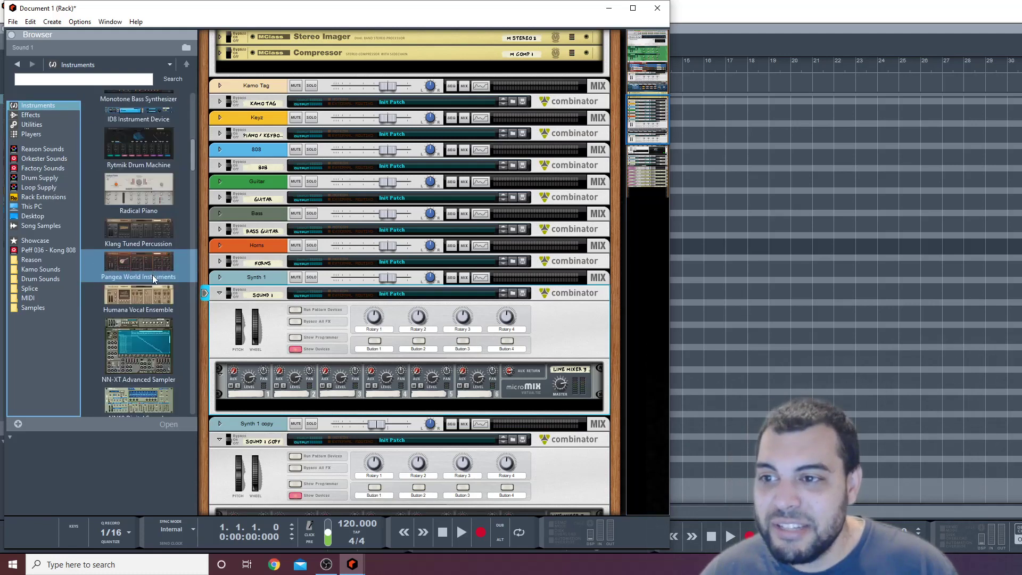
scroll(152, 276, down, 10)
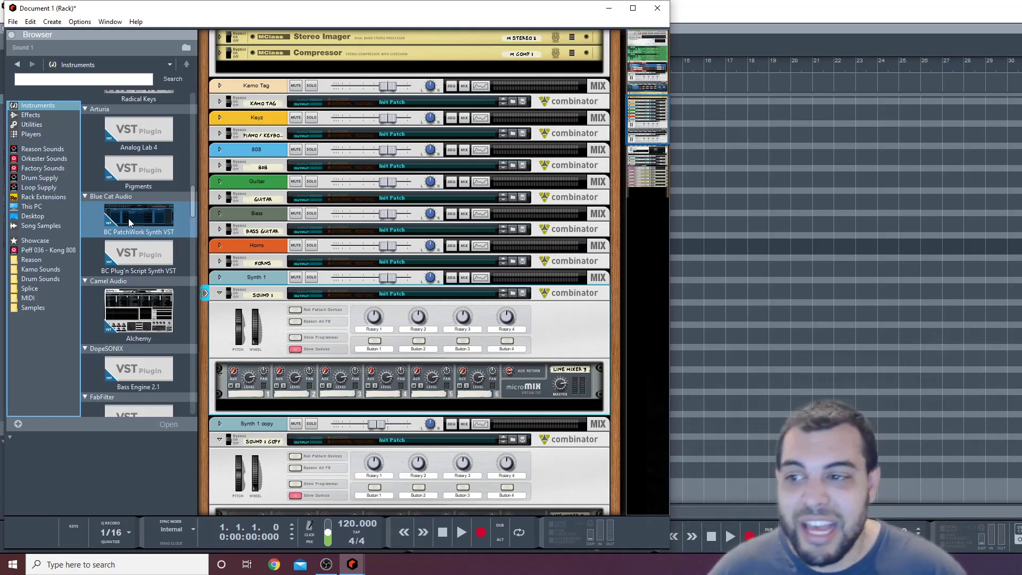
mouse_move(129, 223)
mouse_down()
mouse_move(353, 367)
mouse_move(349, 402)
mouse_up()
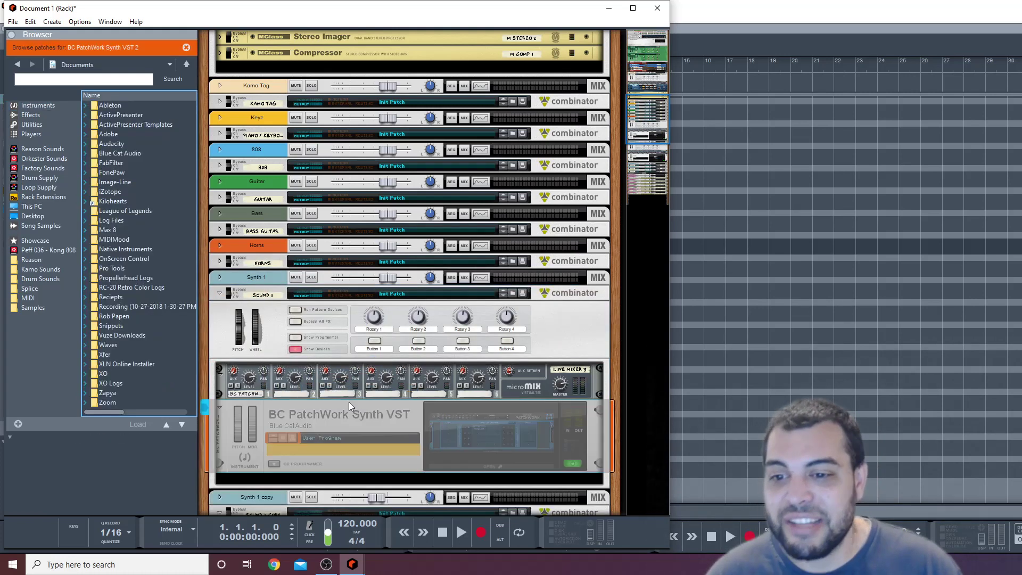
- Open the BC PatchWork Synth VST window on its Default preset and move it over the rack
scroll(397, 368, down, 2)
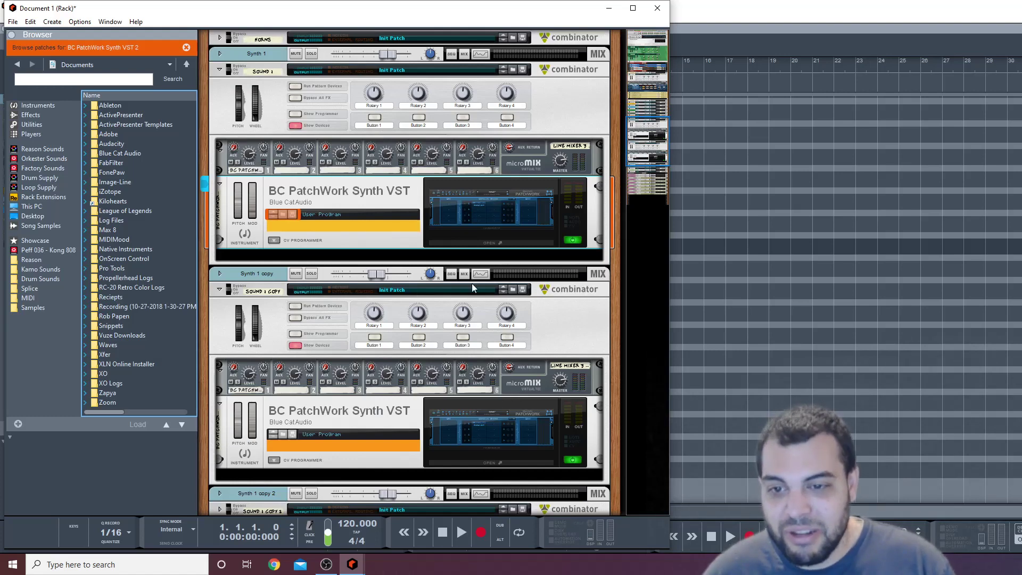
click(497, 206)
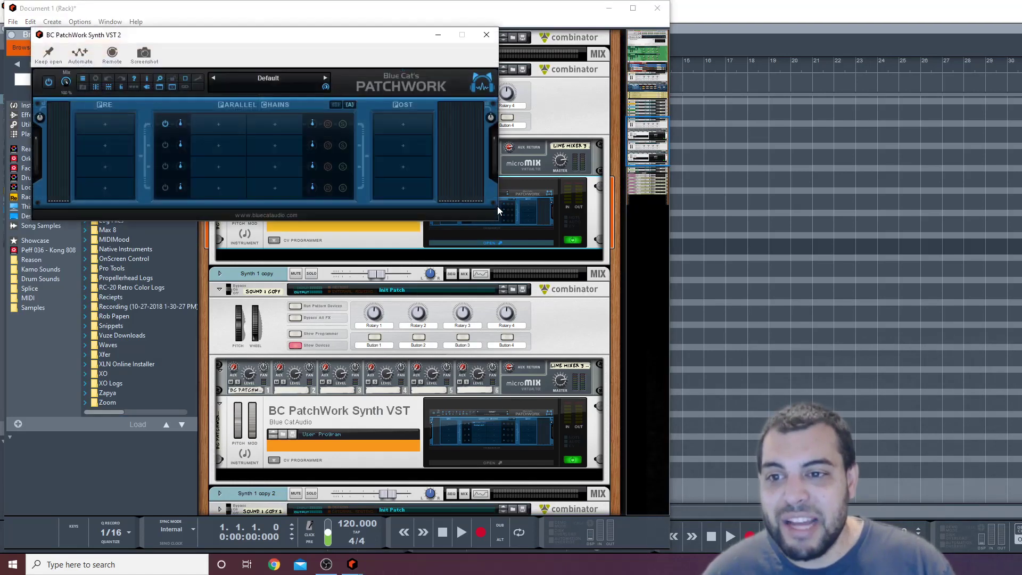
drag(310, 38, 671, 144)
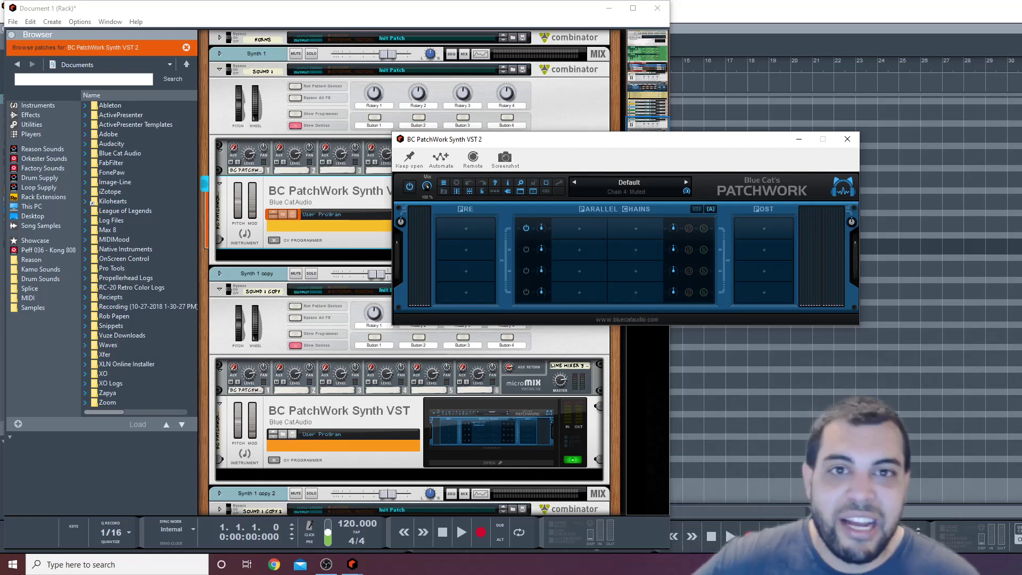
- Load Cthulhu_x64.dll from Program Files\Steinberg\VstPlugins into PatchWork's first parallel chain slot
right_click(579, 234)
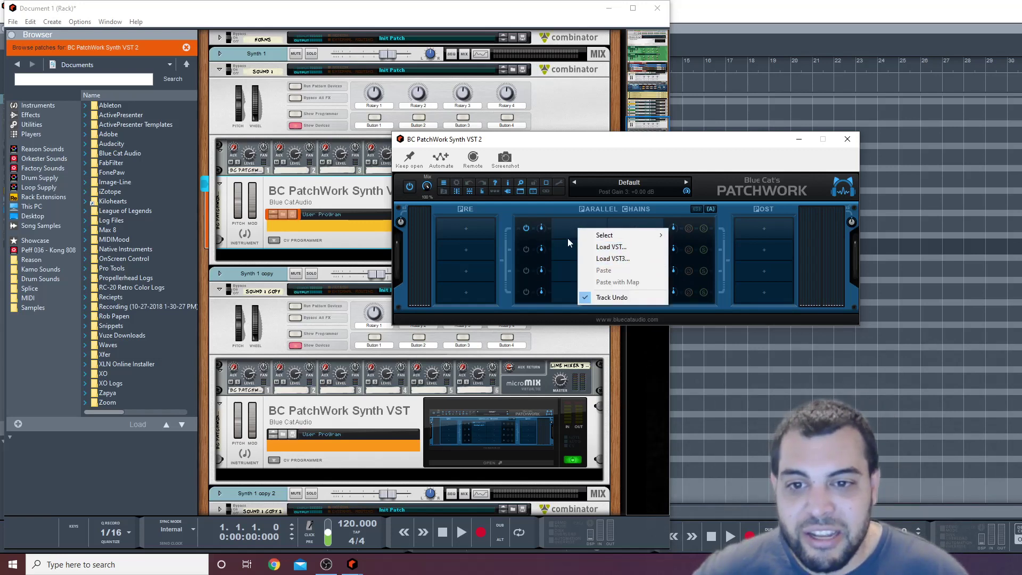
click(570, 238)
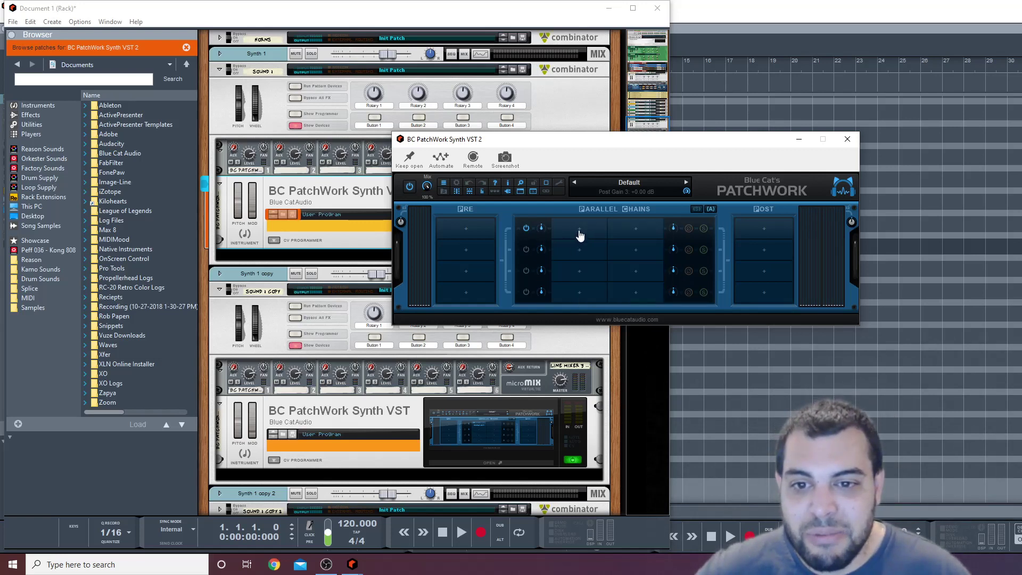
right_click(581, 235)
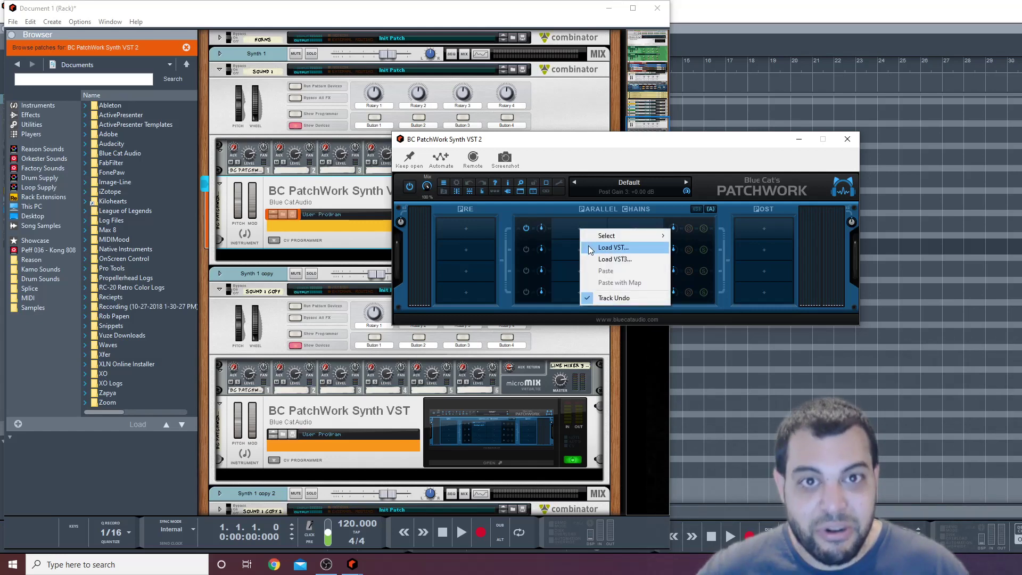
click(591, 248)
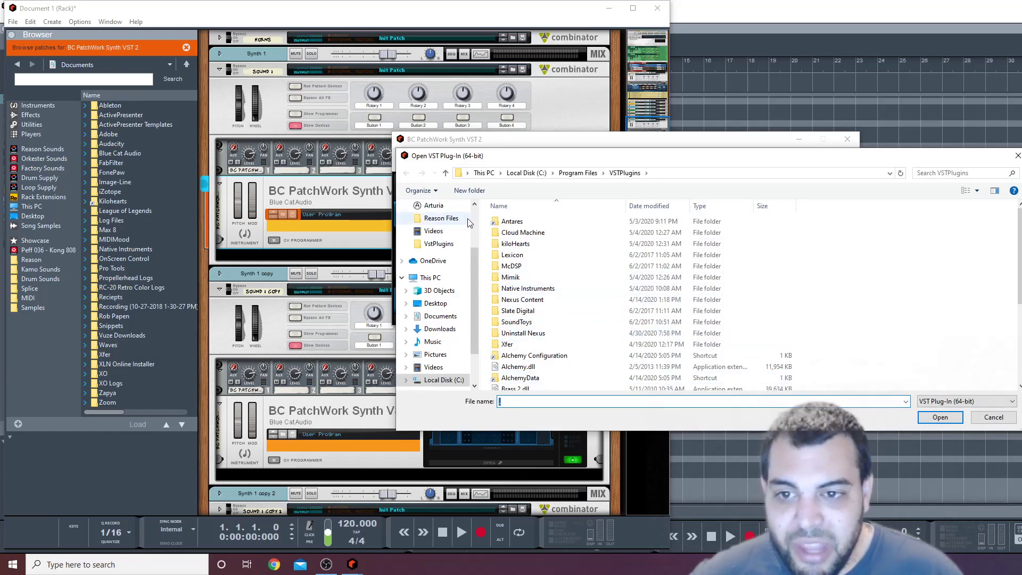
scroll(421, 240, up, 2)
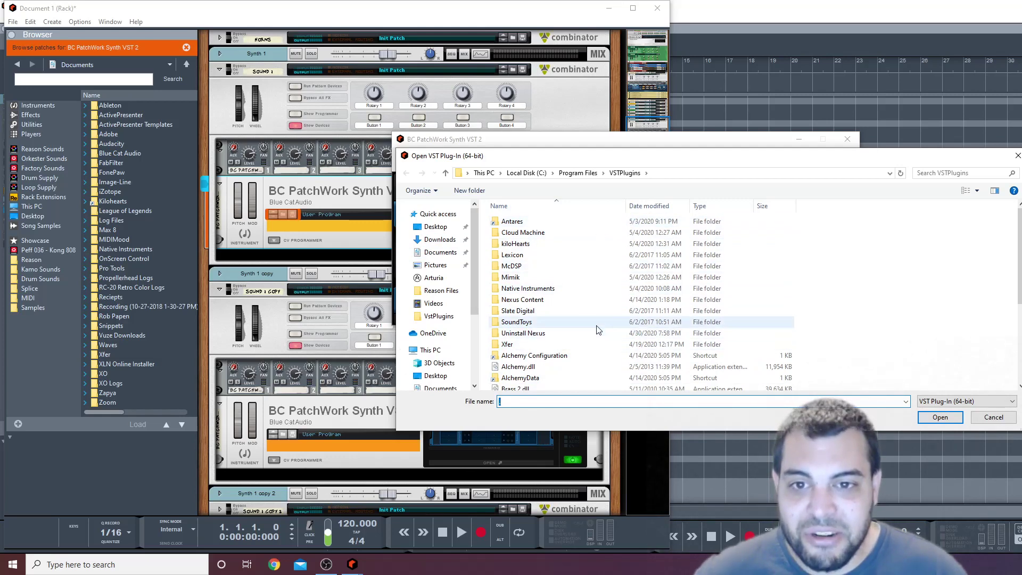
click(575, 175)
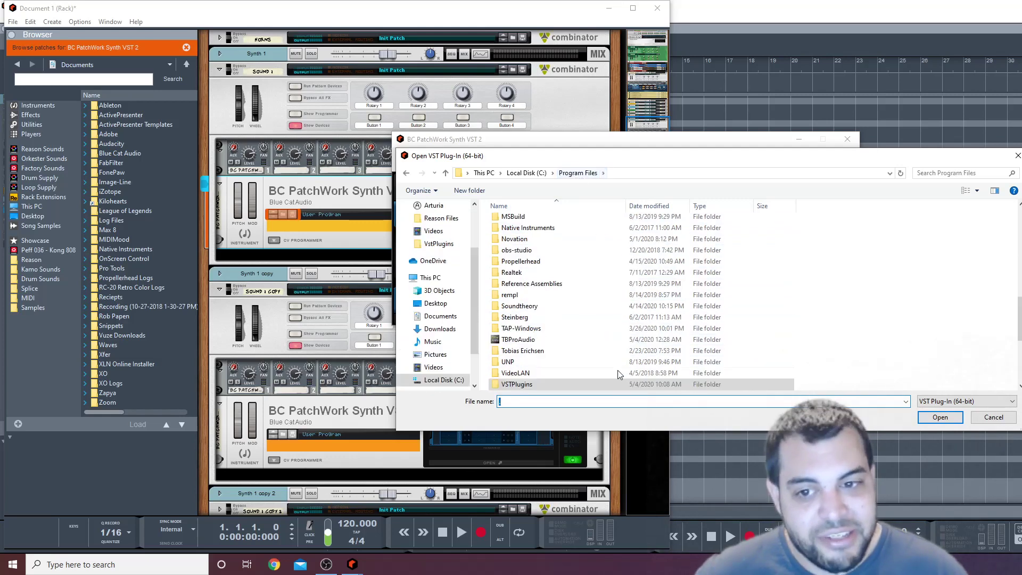
double_click(602, 318)
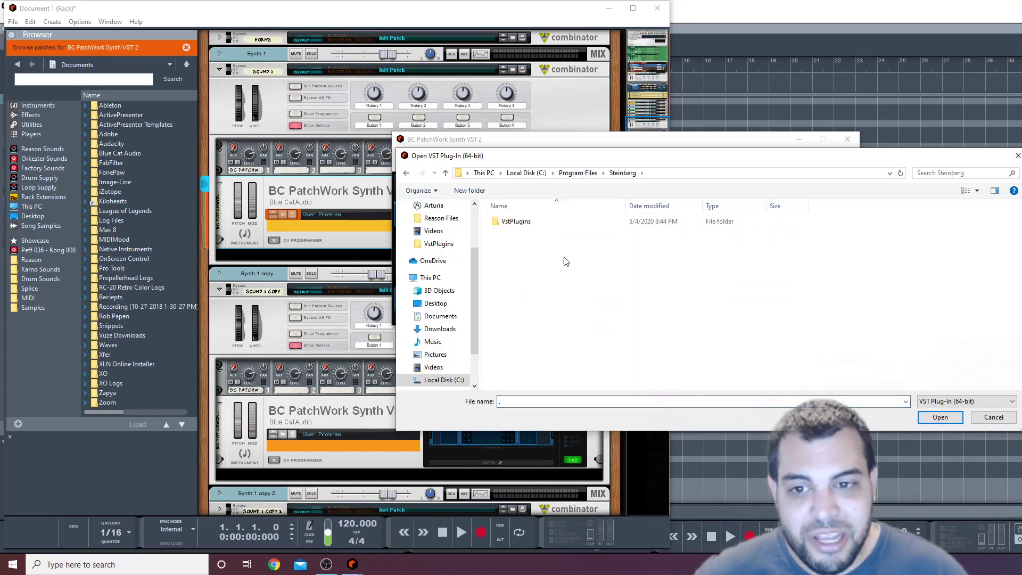
double_click(551, 223)
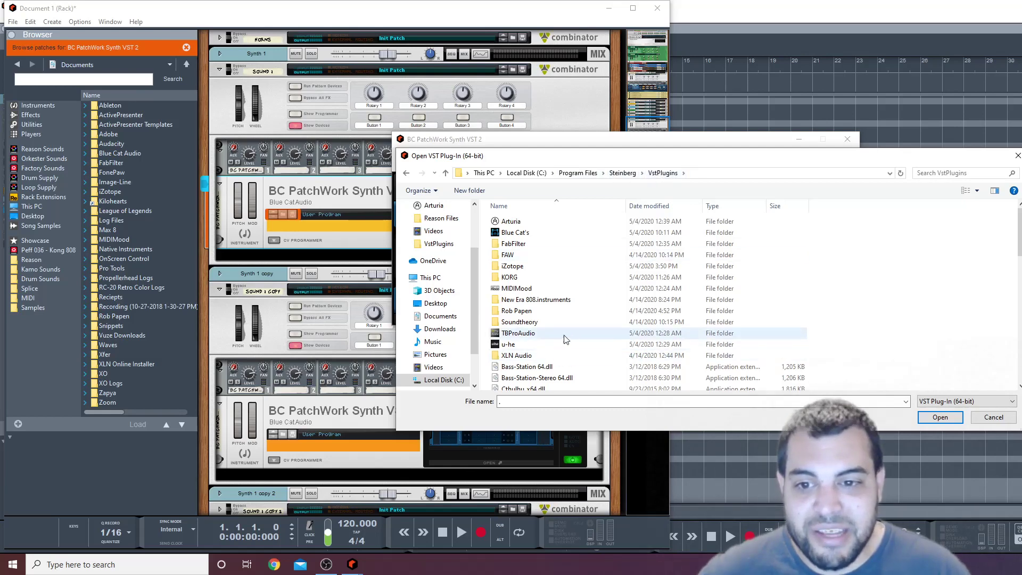
scroll(618, 280, down, 1)
scroll(618, 281, down, 2)
click(564, 296)
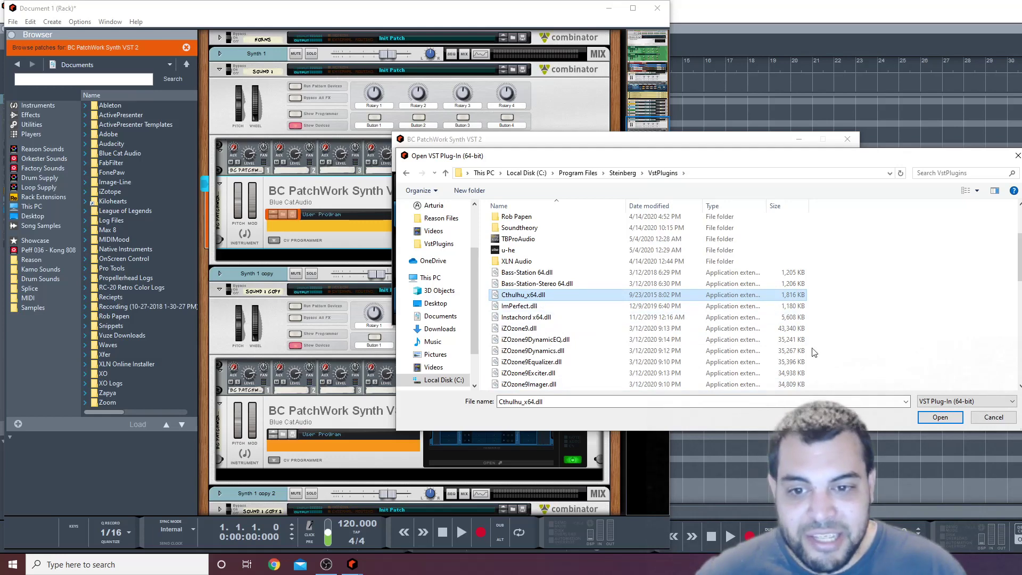
click(940, 417)
- Turn off Cthulhu's arpeggiator and load the JAZZ - E - Only 4 chord preset
drag(589, 70, 488, 93)
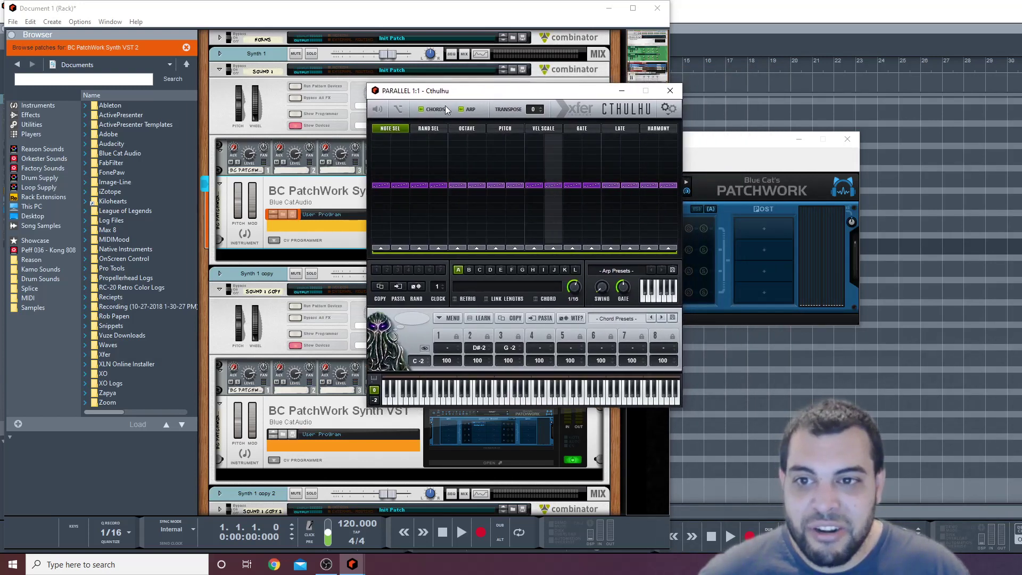
click(461, 111)
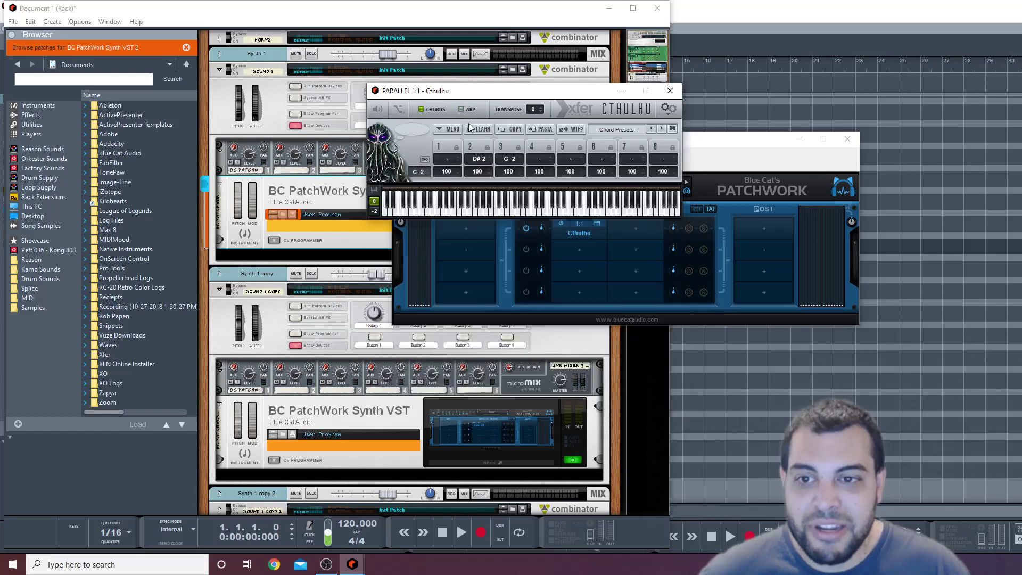
drag(546, 92, 338, 103)
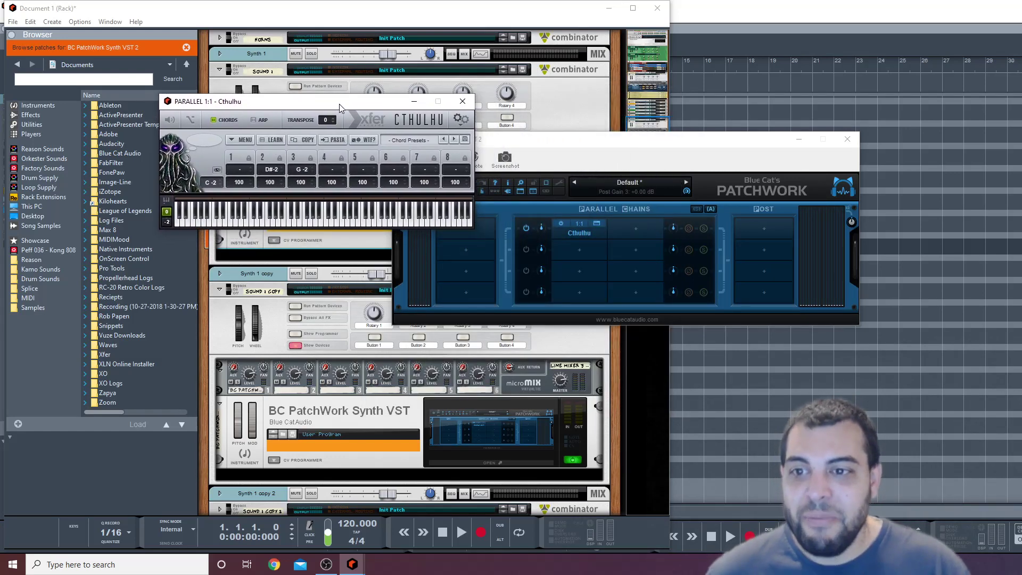
click(410, 140)
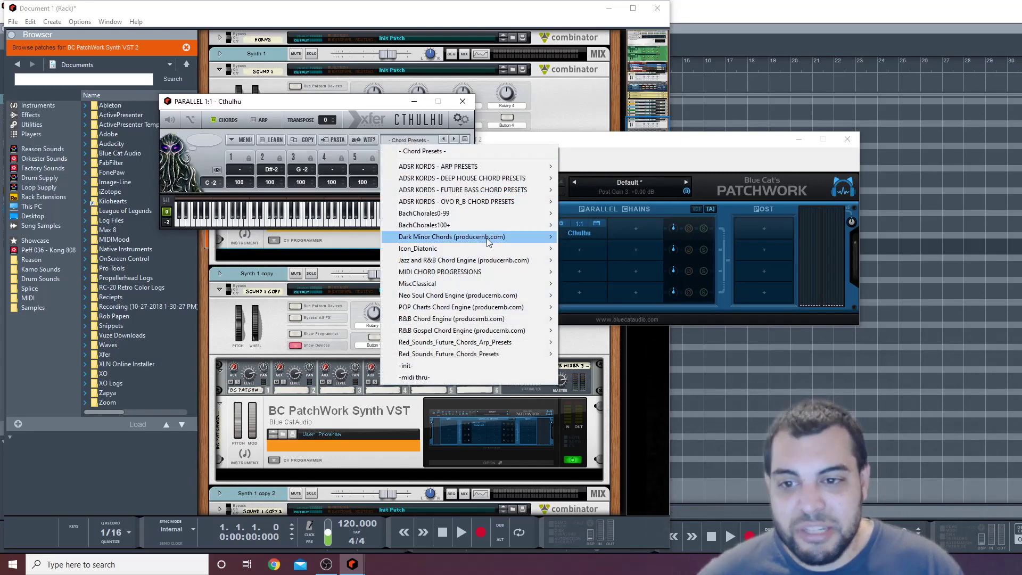
mouse_move(491, 262)
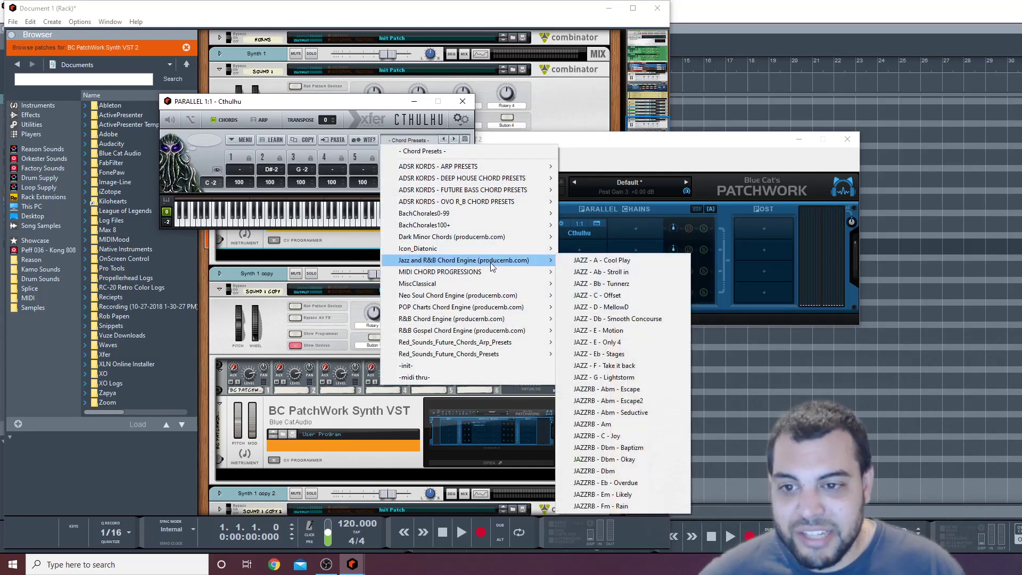
click(653, 343)
- Move the Cthulhu and PatchWork windows apart and bring up the empty second chain slot's options
drag(386, 105, 423, 102)
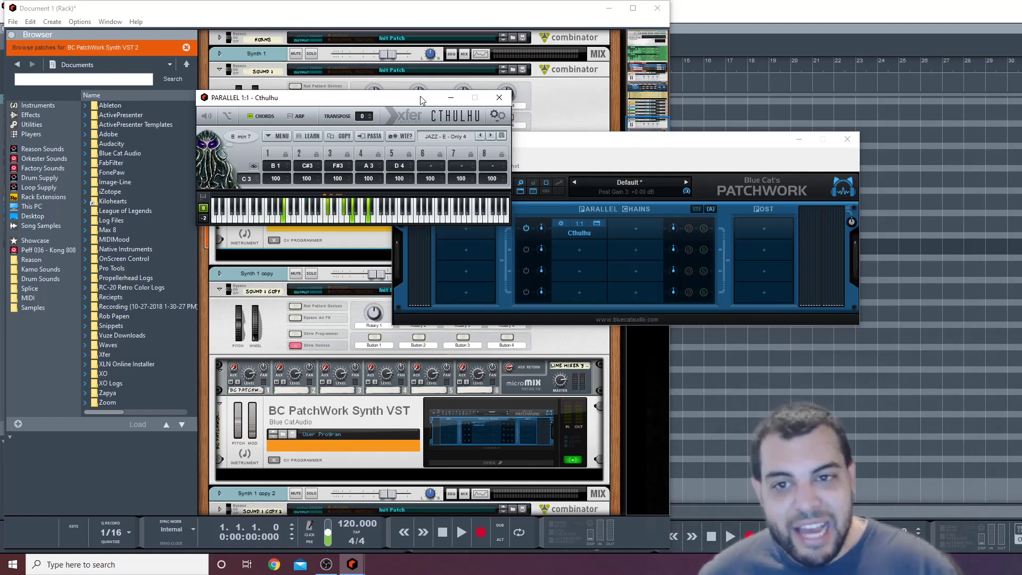
drag(362, 98, 214, 47)
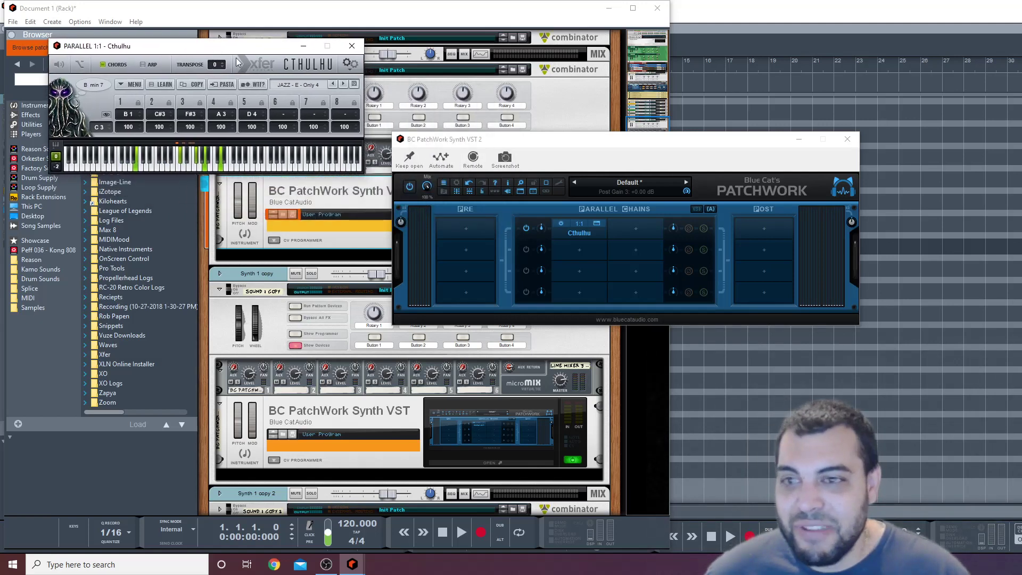
drag(615, 145, 375, 201)
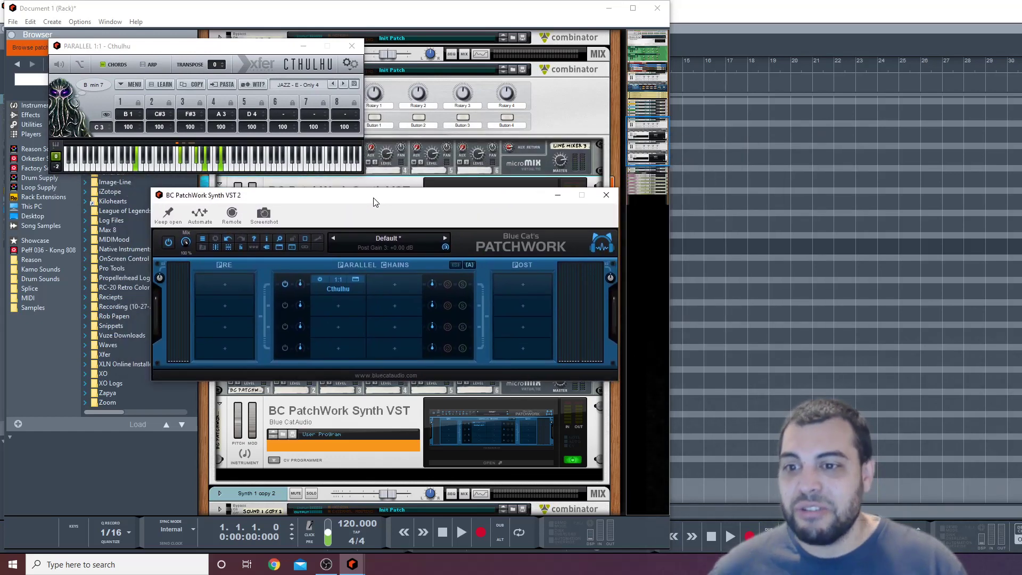
right_click(396, 291)
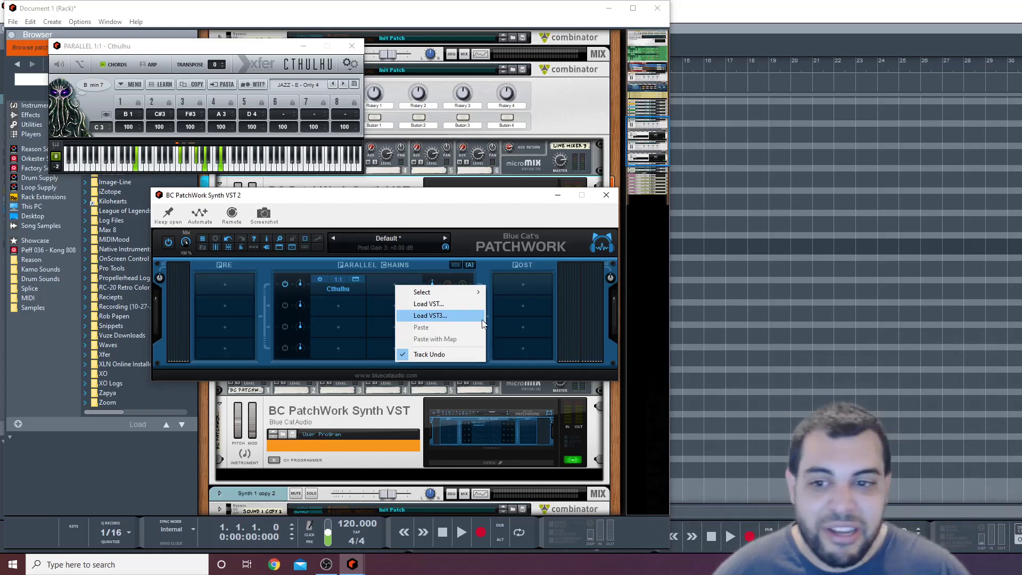
- Load Alchemy.dll into PatchWork's second parallel chain slot and move its window aside
click(458, 306)
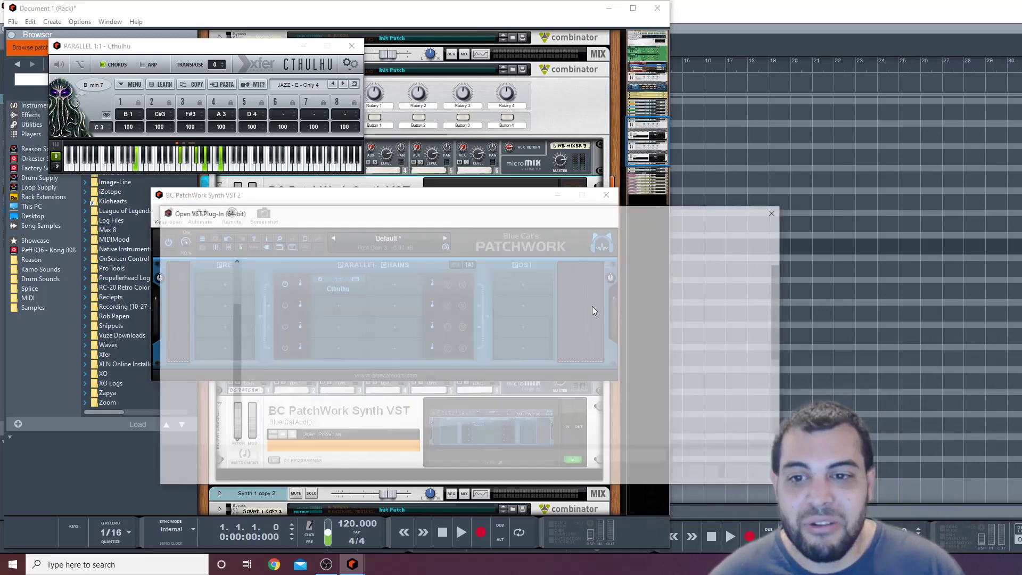
drag(520, 223, 947, 137)
scroll(788, 269, down, 2)
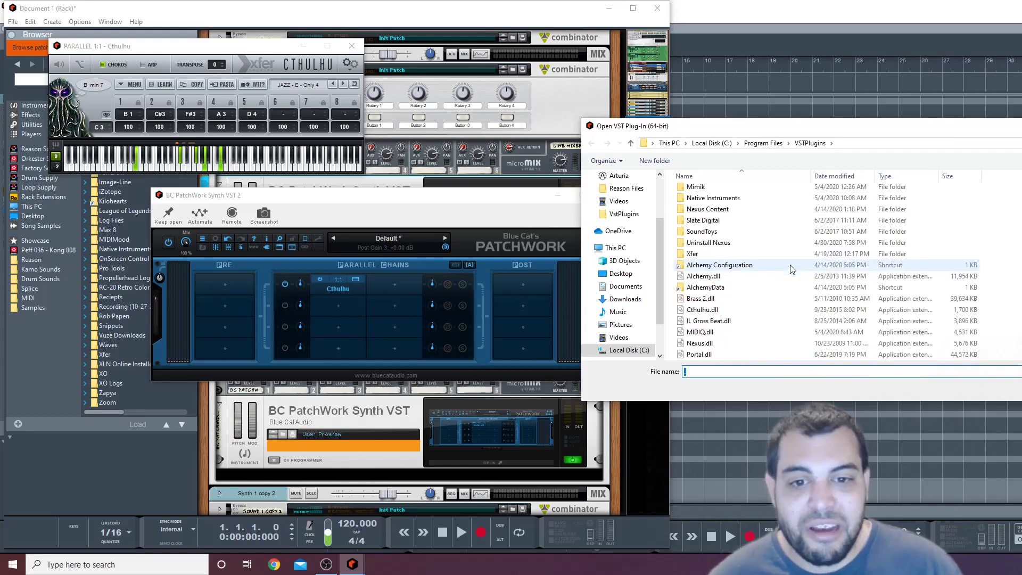
click(759, 277)
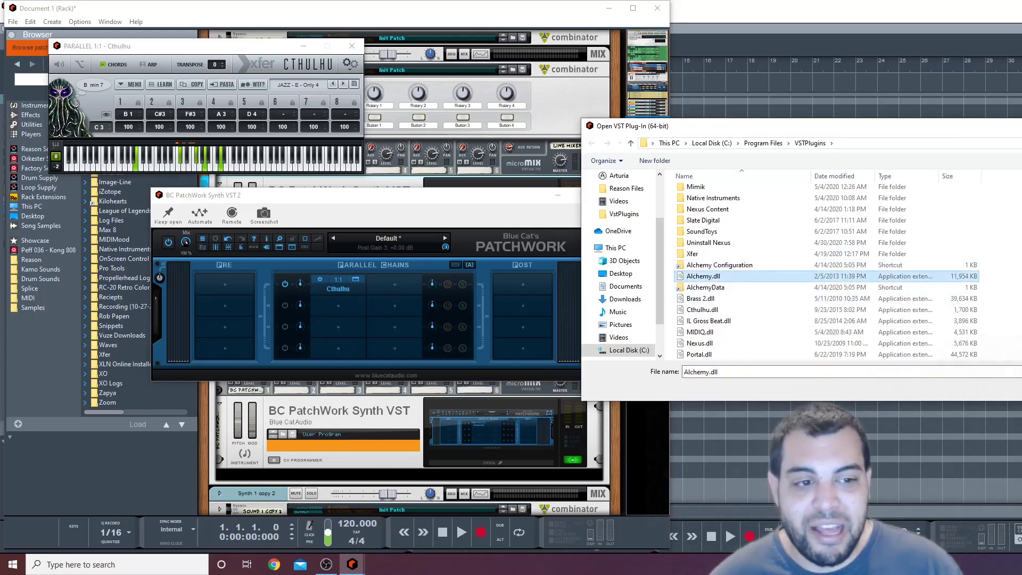
key(Return)
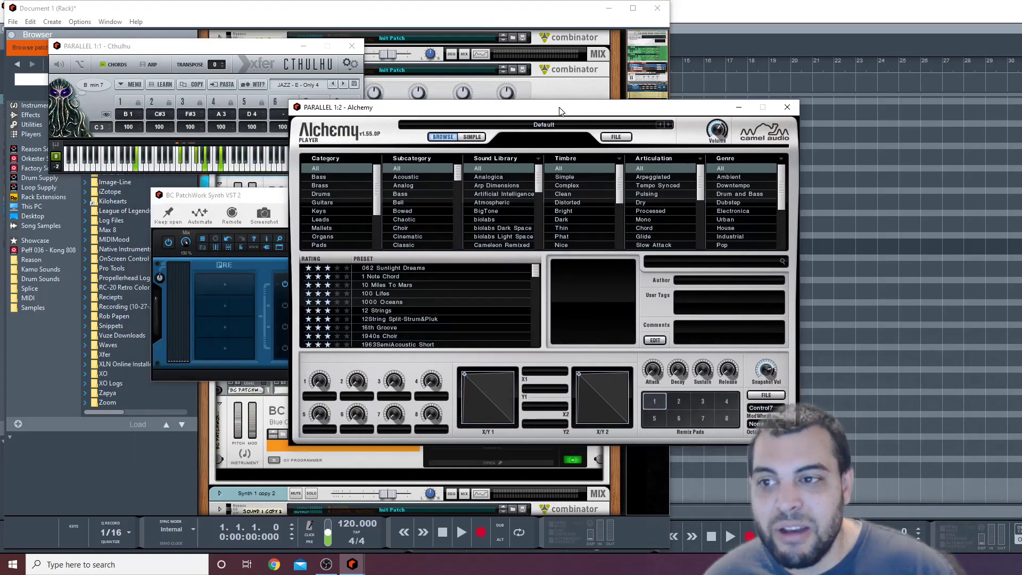
drag(559, 110, 920, 52)
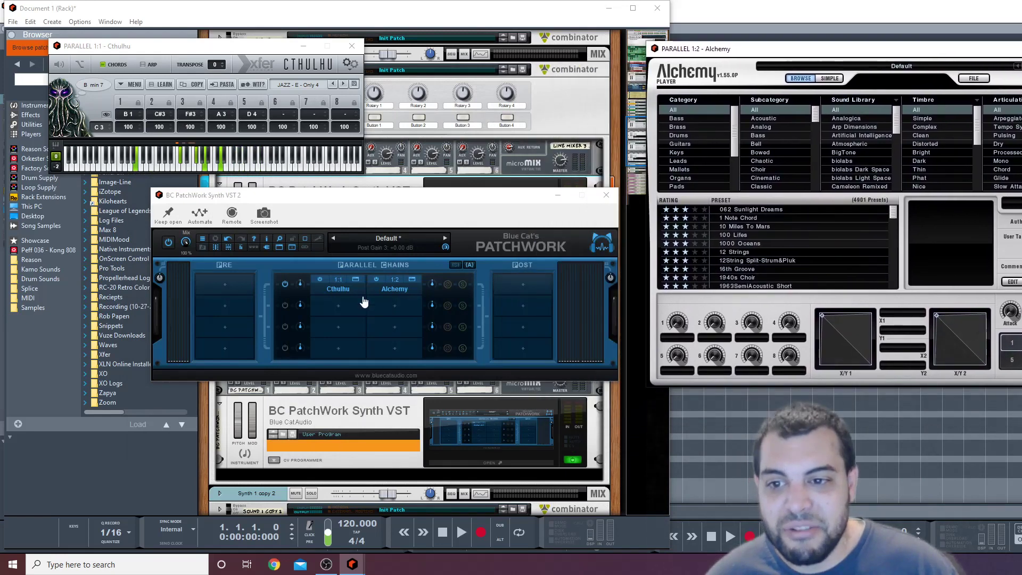
- Give Alchemy the Chill Organ preset from the Organs category
drag(777, 57, 302, 193)
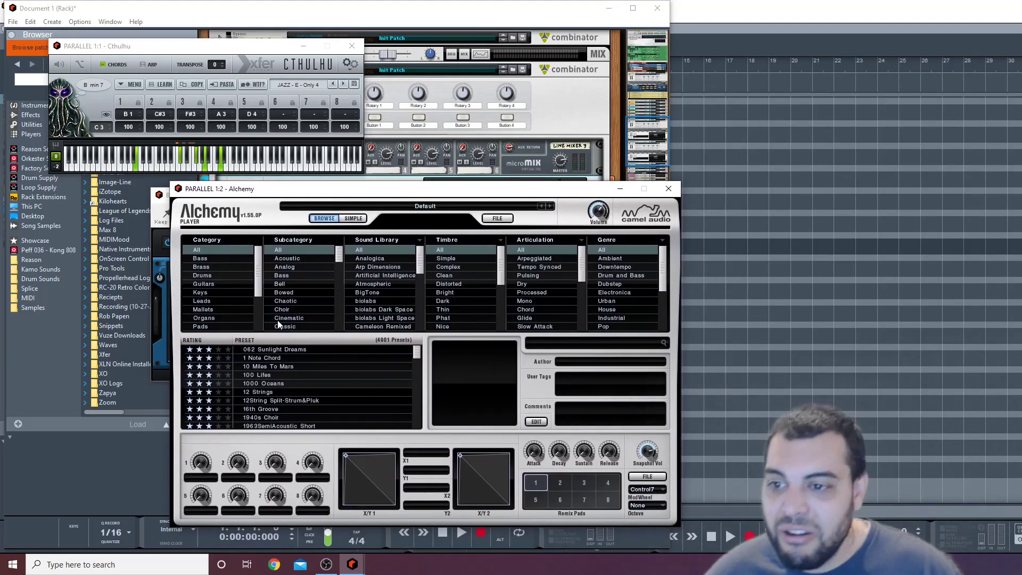
drag(383, 189, 437, 148)
scroll(330, 349, down, 5)
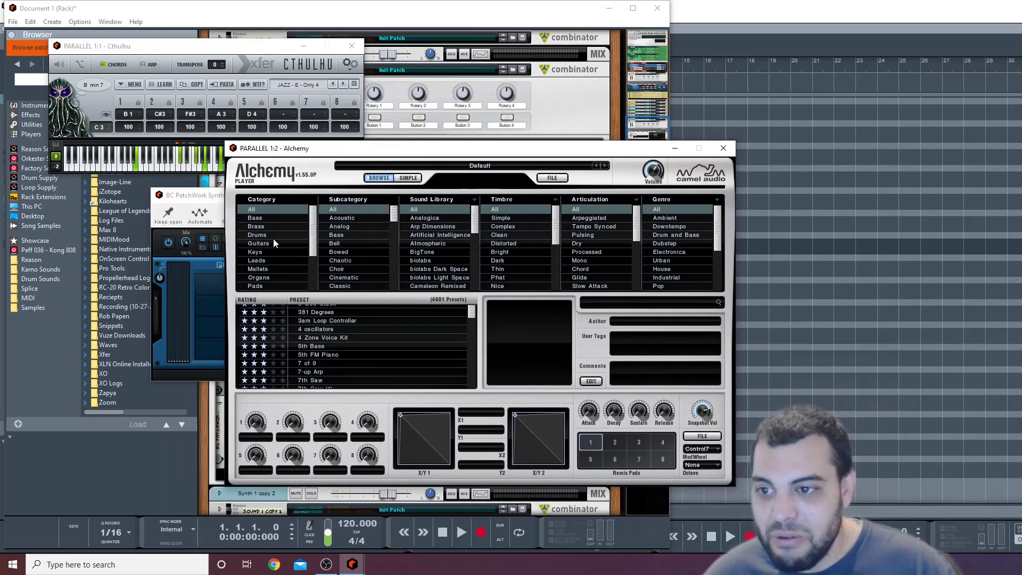
scroll(276, 257, down, 3)
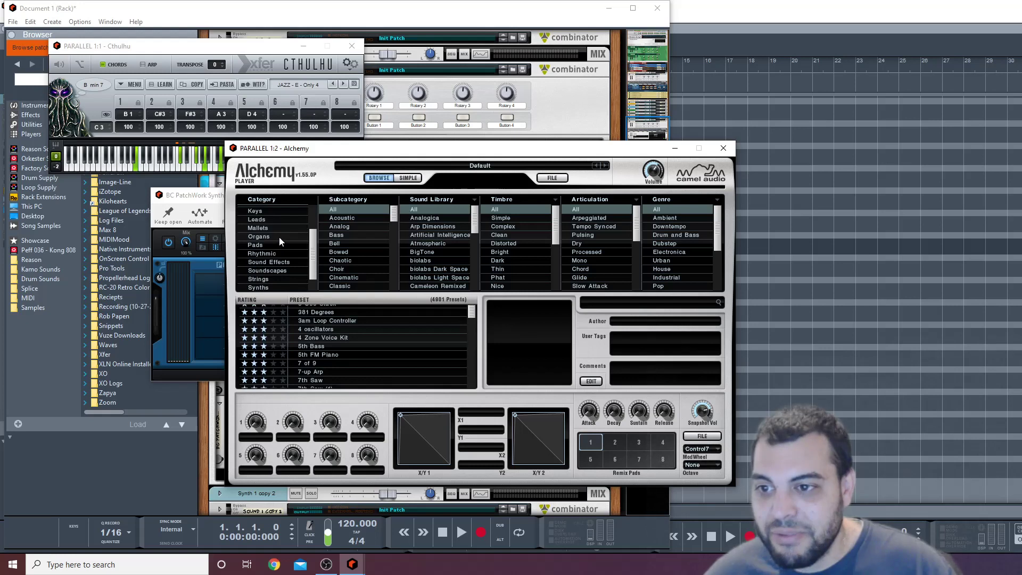
click(278, 236)
scroll(359, 366, down, 3)
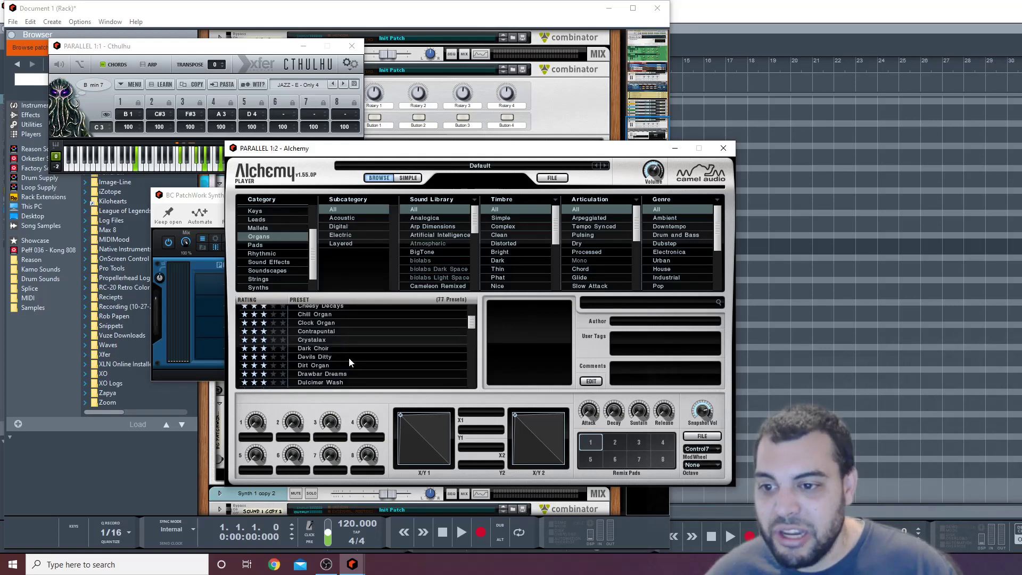
click(329, 315)
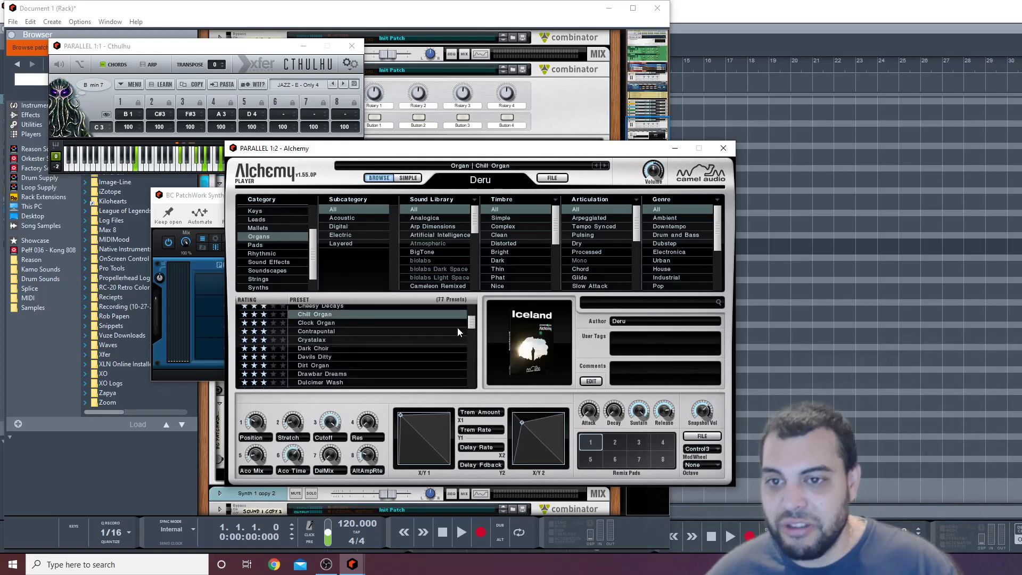
- Rearrange the plugin windows, then close the Alchemy and Cthulhu windows
drag(471, 154, 458, 91)
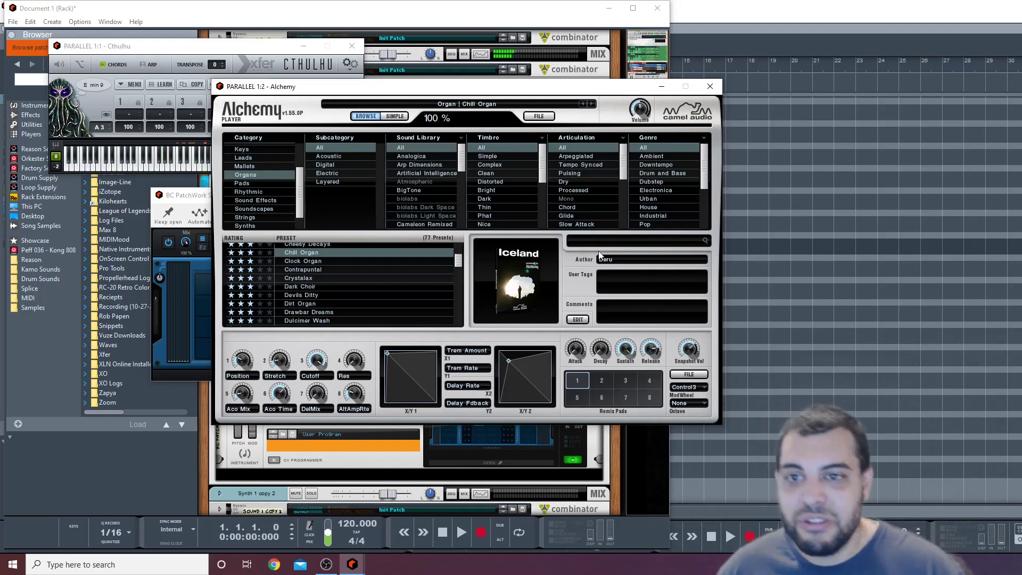
drag(436, 86, 566, 55)
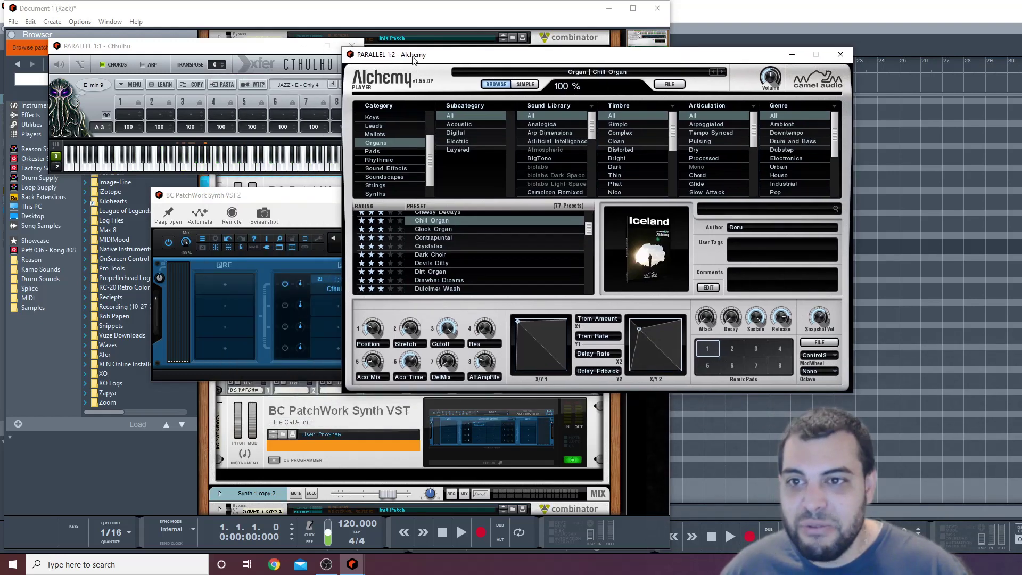
drag(481, 68, 554, 87)
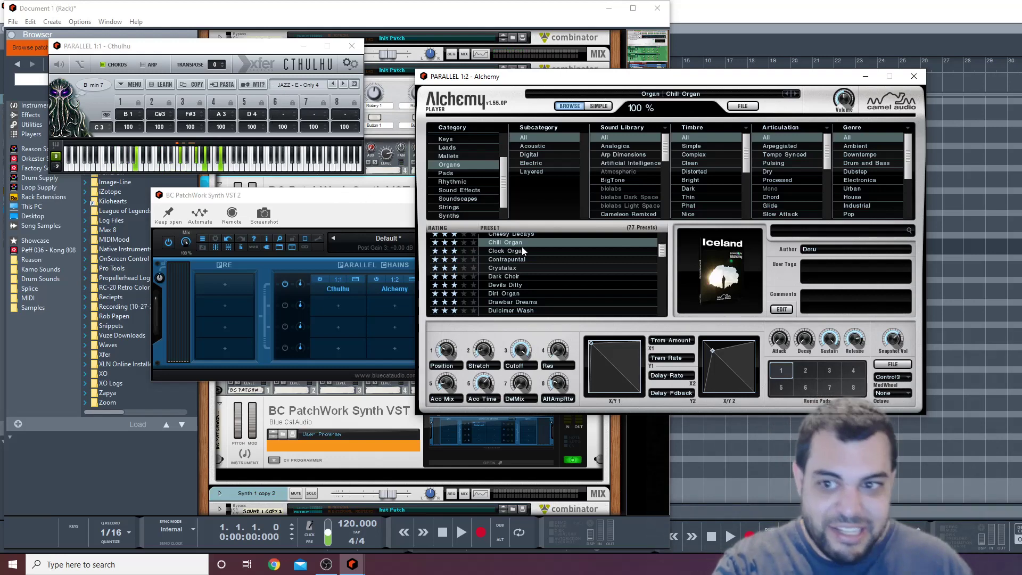
drag(366, 201, 283, 200)
click(718, 82)
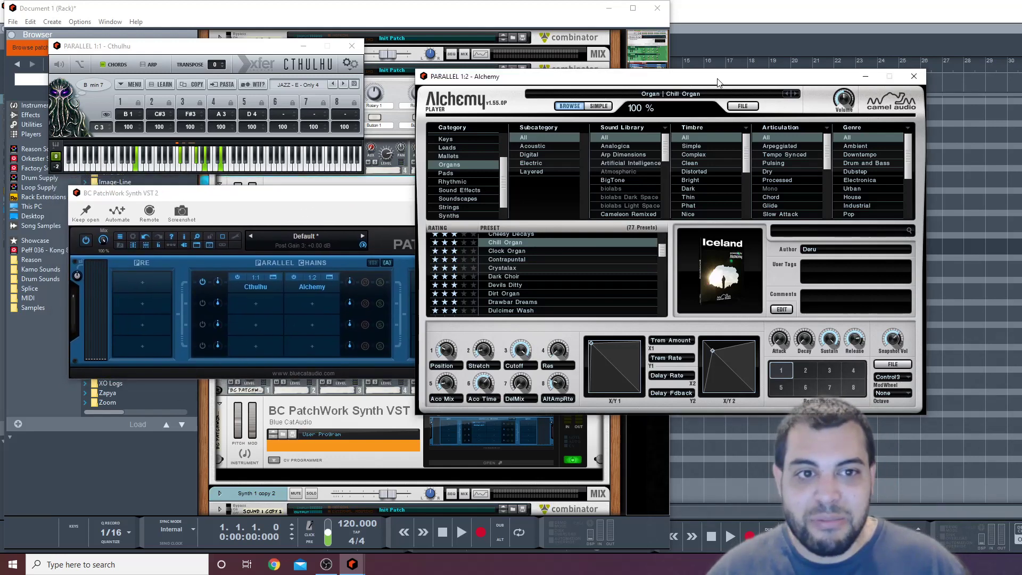
click(914, 76)
click(352, 45)
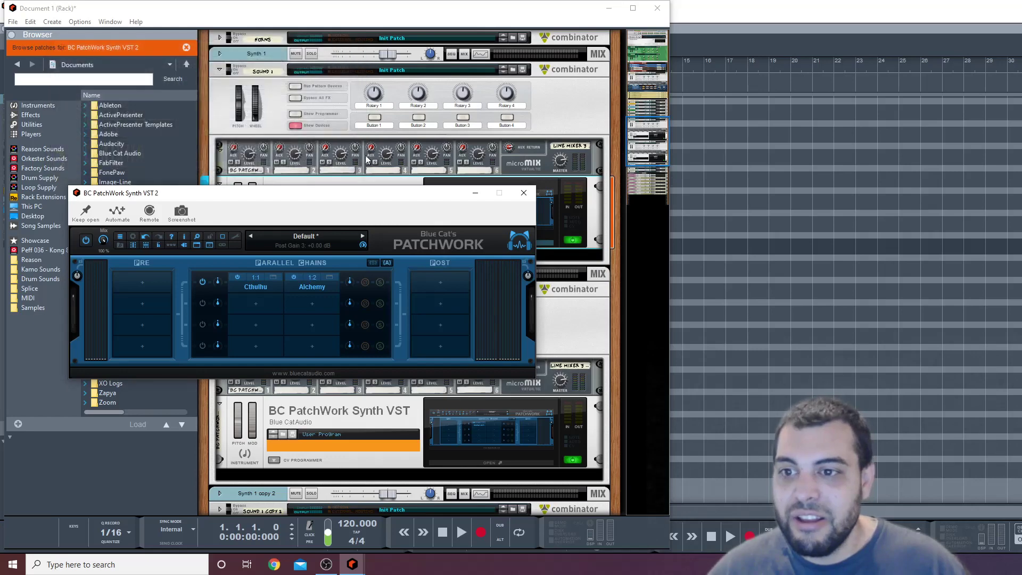
drag(357, 201, 495, 117)
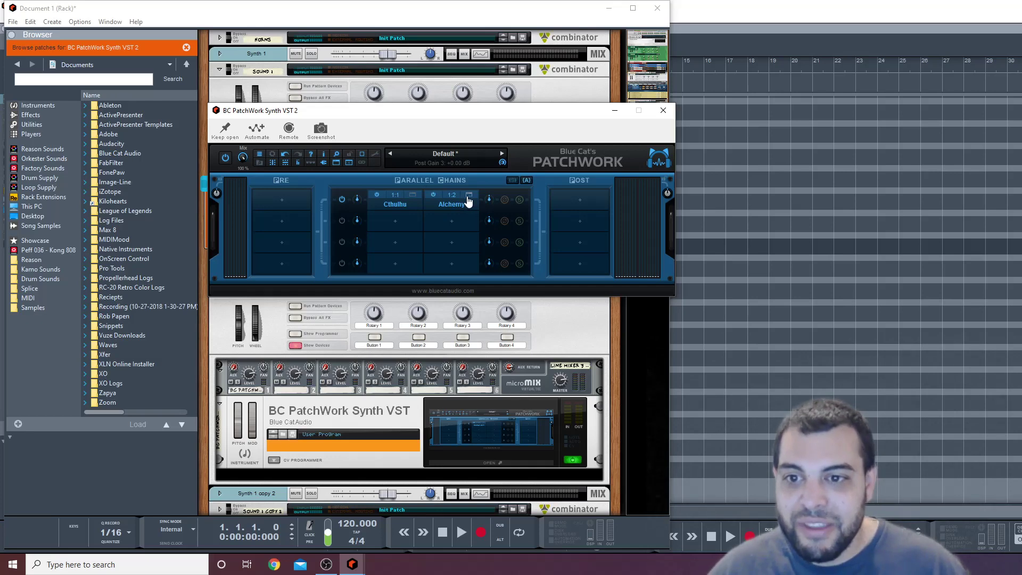
click(467, 224)
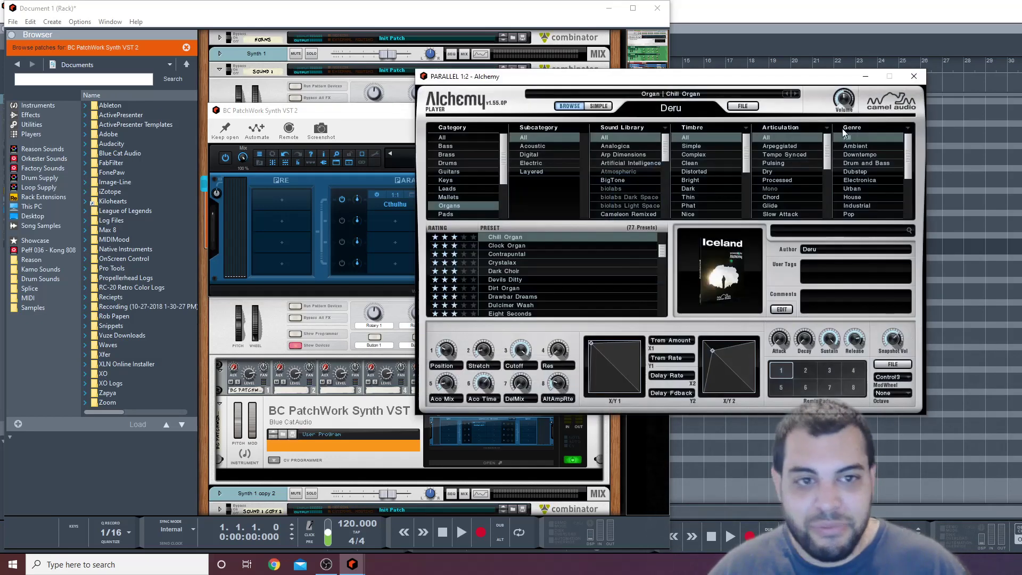
click(914, 76)
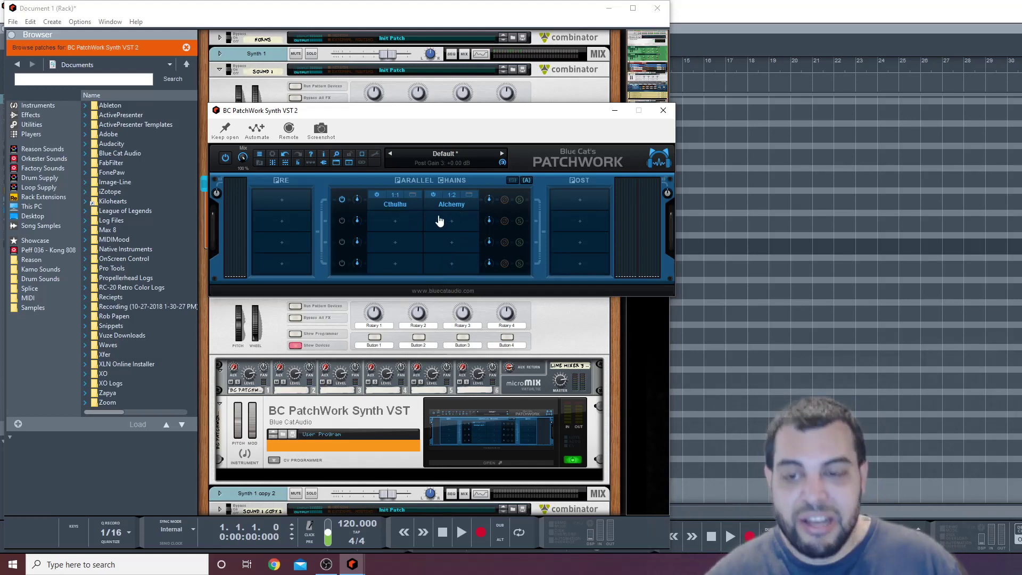
- Route the Cthulhu chain's MIDI output to Port A
right_click(397, 209)
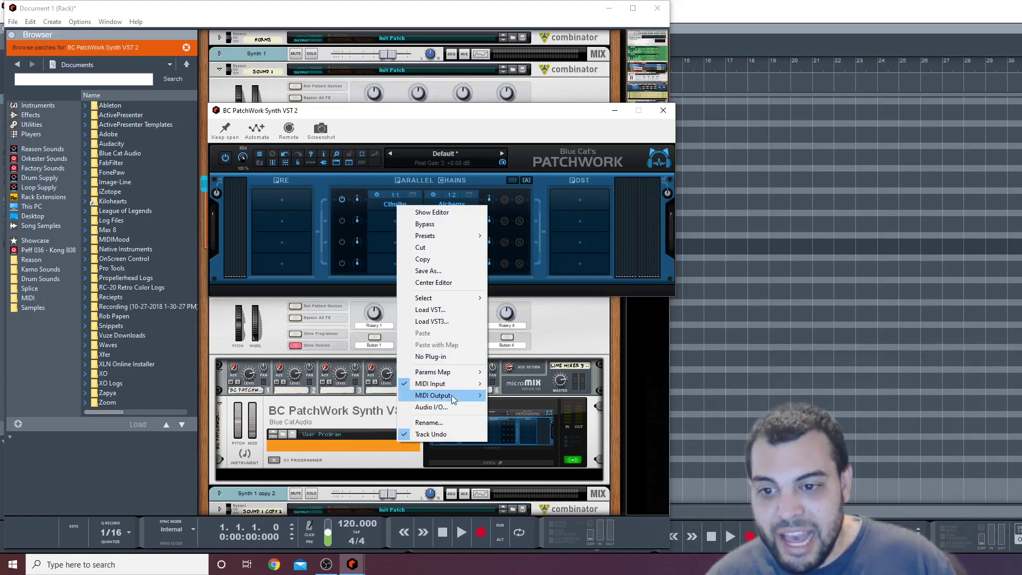
mouse_move(452, 395)
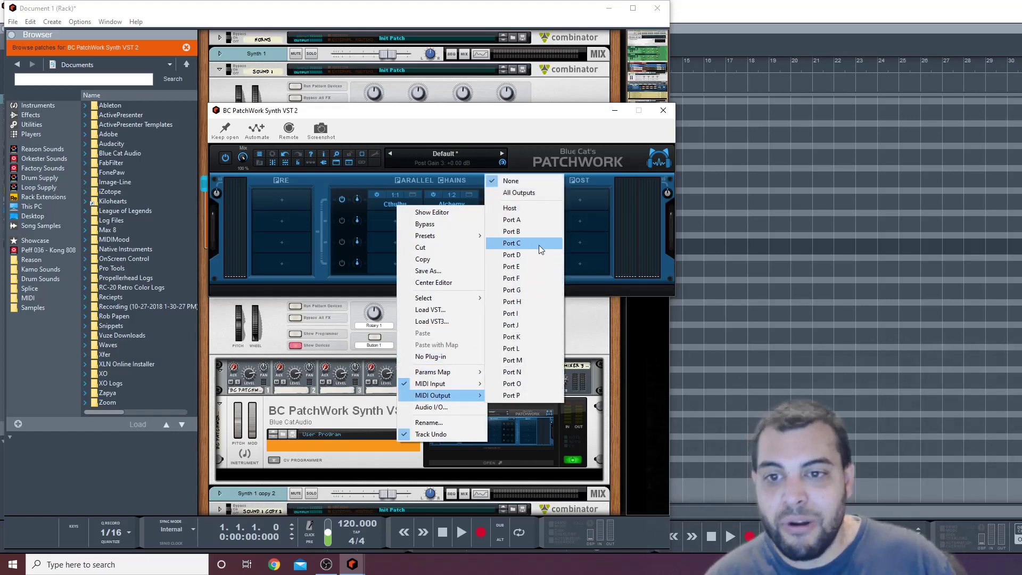
click(537, 222)
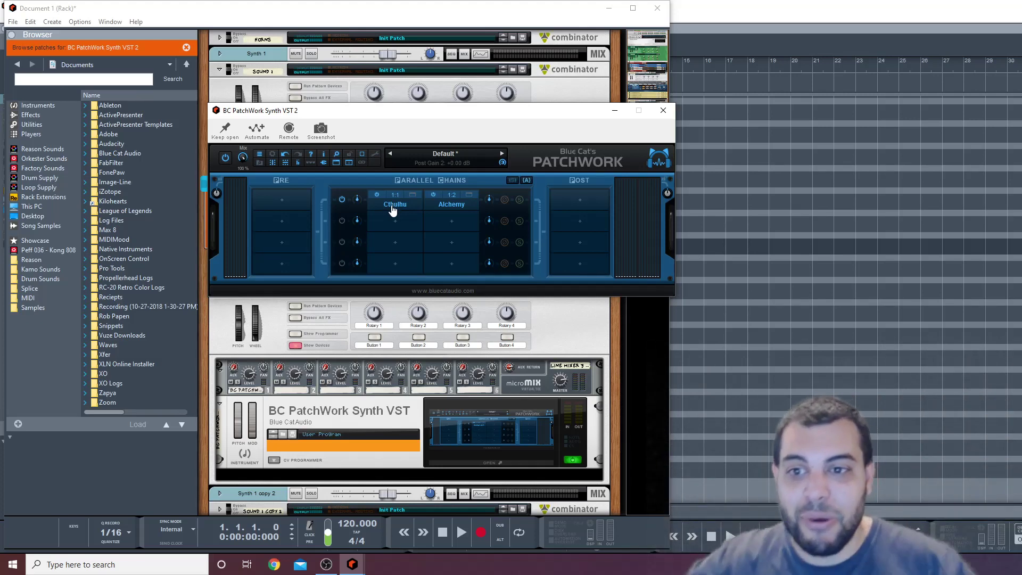
- Set the Alchemy chain to receive Port A, all channels, and no host MIDI
right_click(457, 206)
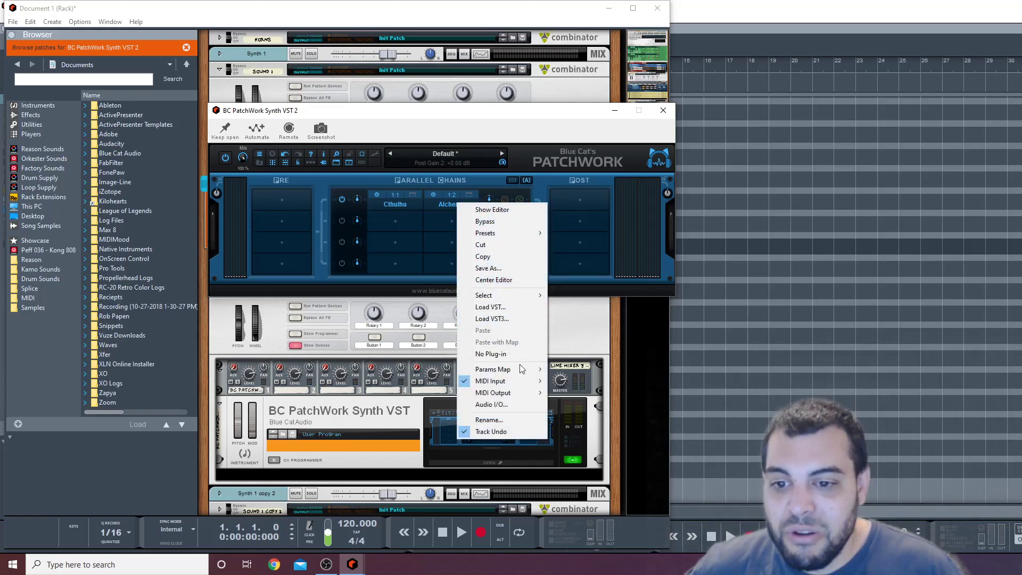
mouse_move(521, 380)
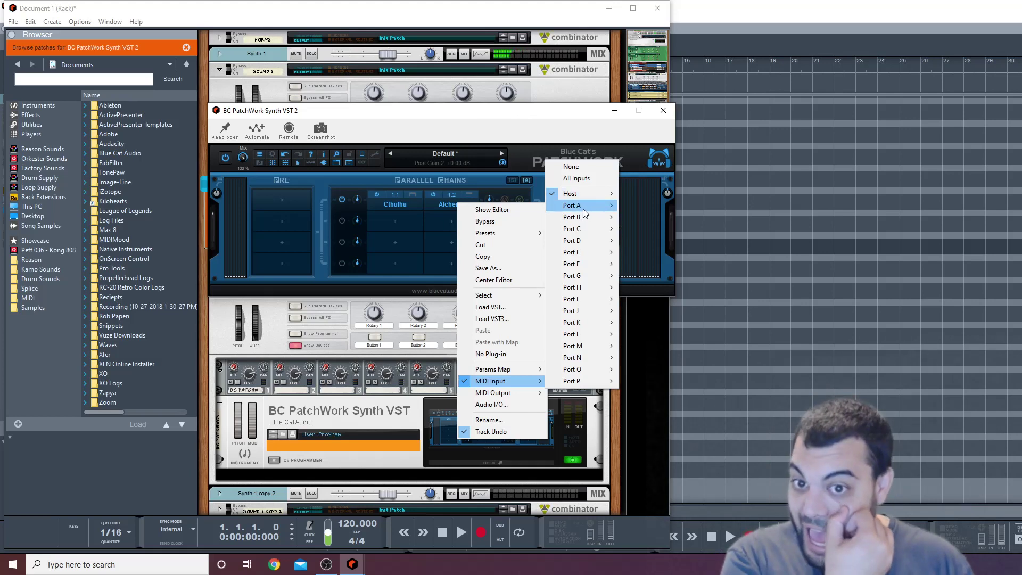
mouse_move(586, 208)
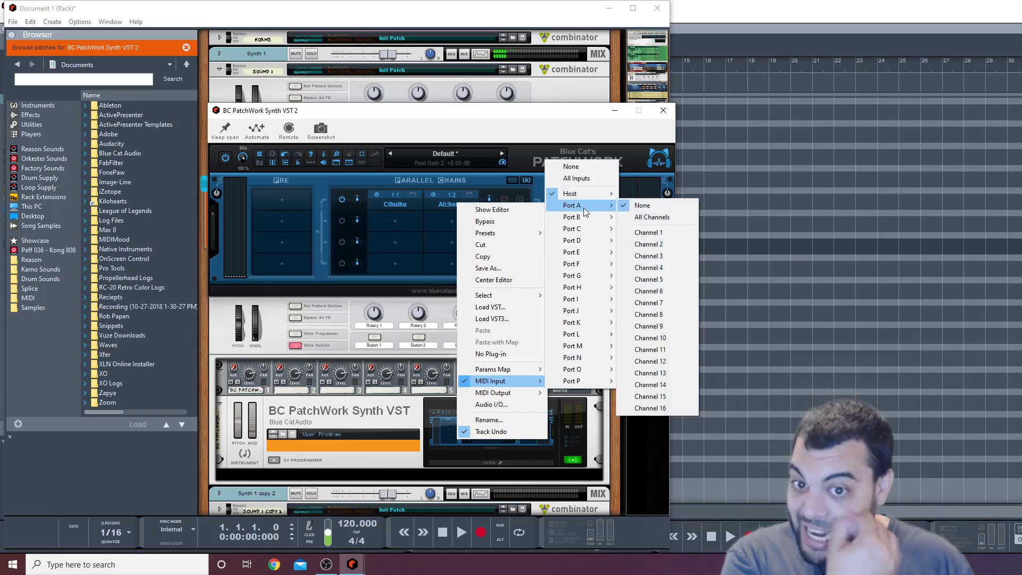
click(662, 217)
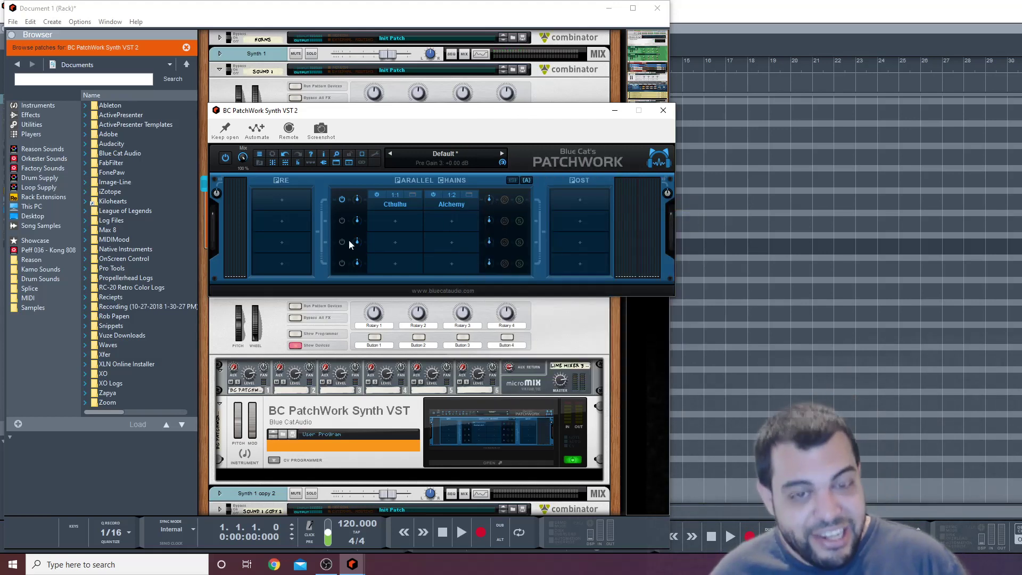
right_click(453, 210)
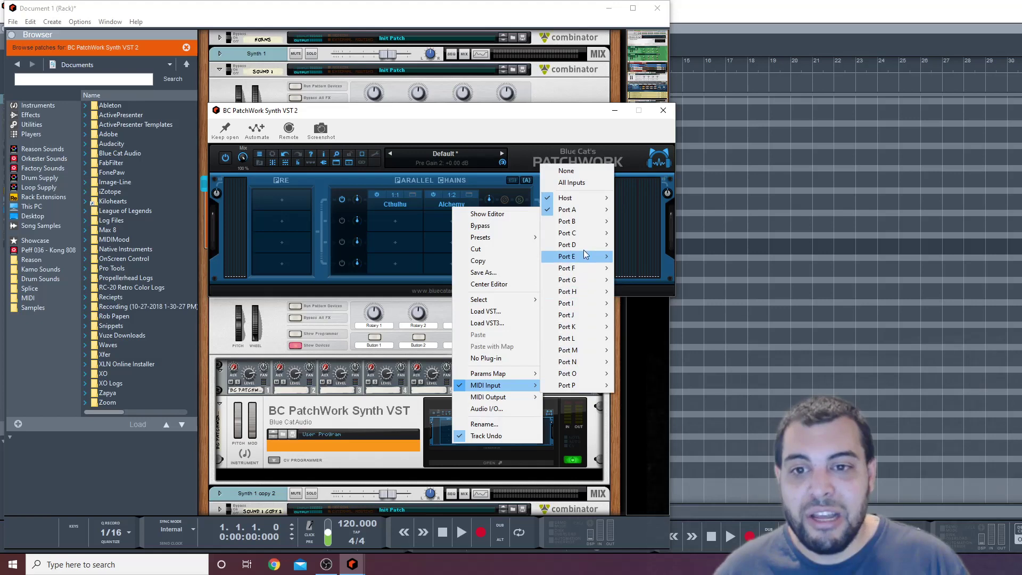
mouse_move(586, 198)
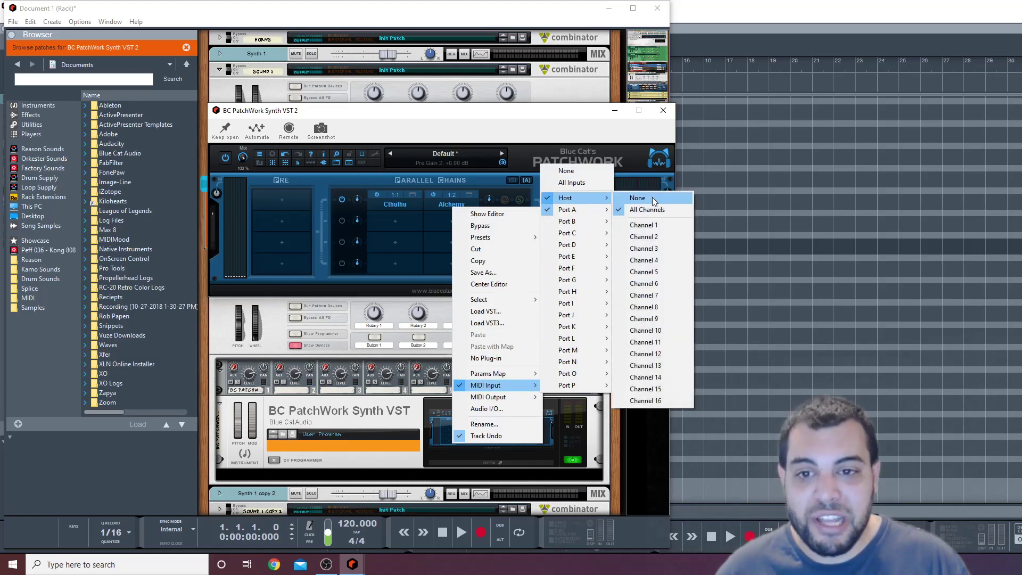
click(647, 198)
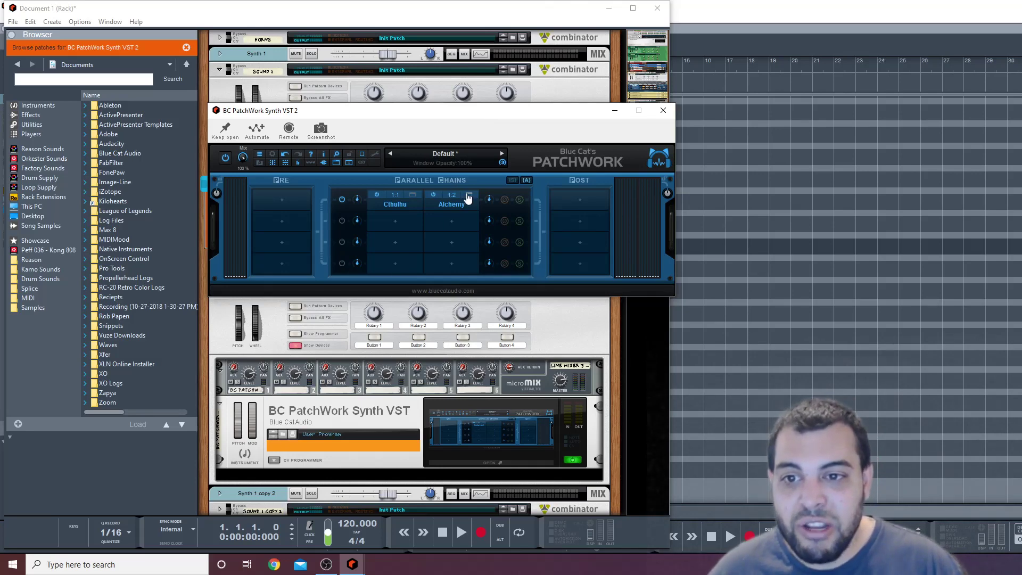
- Open the Alchemy and Cthulhu windows, stack Cthulhu above Alchemy, then return to the sequencer
click(412, 196)
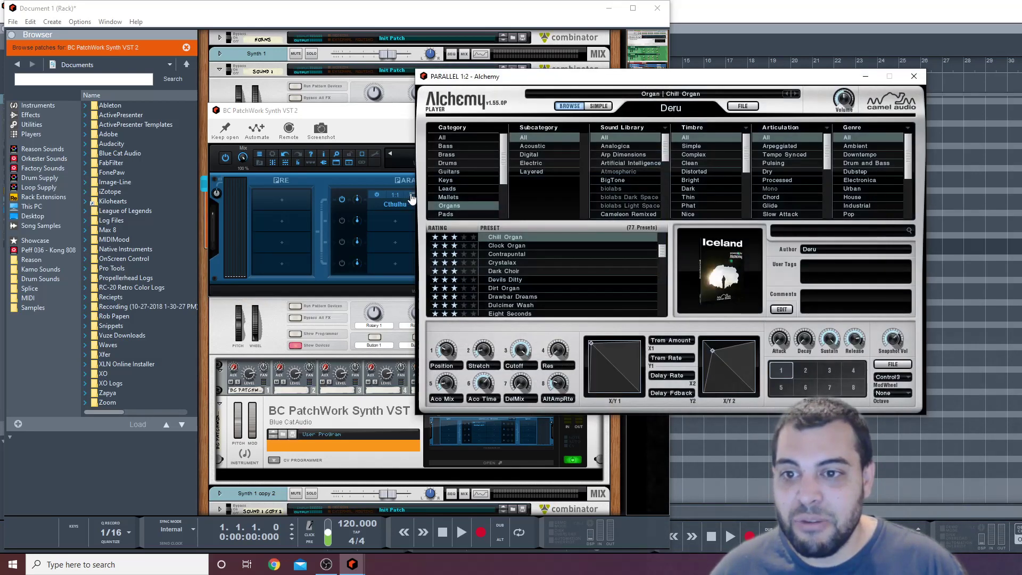
click(411, 197)
drag(255, 46, 234, 72)
drag(519, 80, 328, 119)
drag(205, 75, 197, 54)
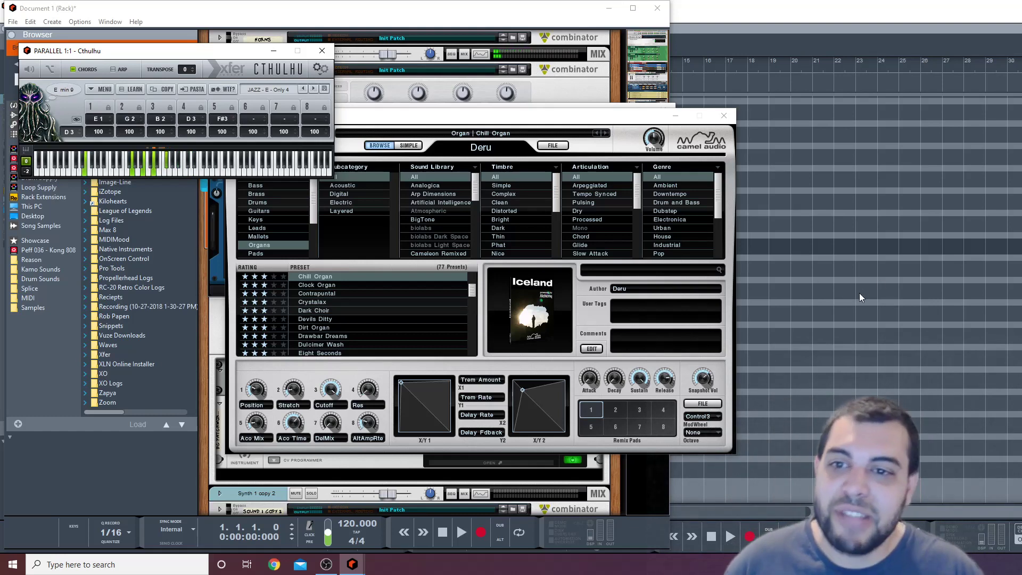
click(842, 321)
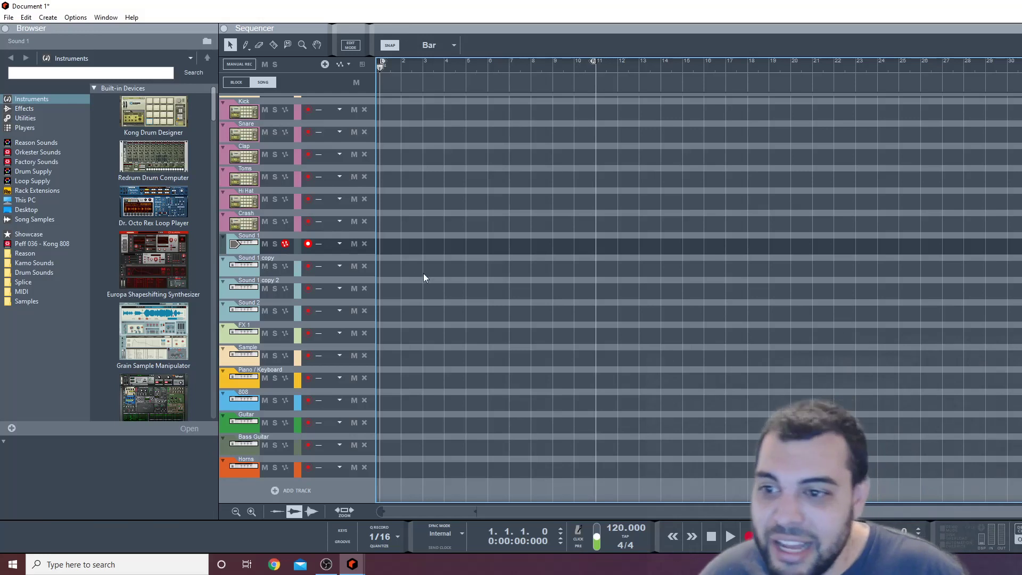
- Set the song tempo to 116 and check the plugin rack window
drag(621, 528, 640, 502)
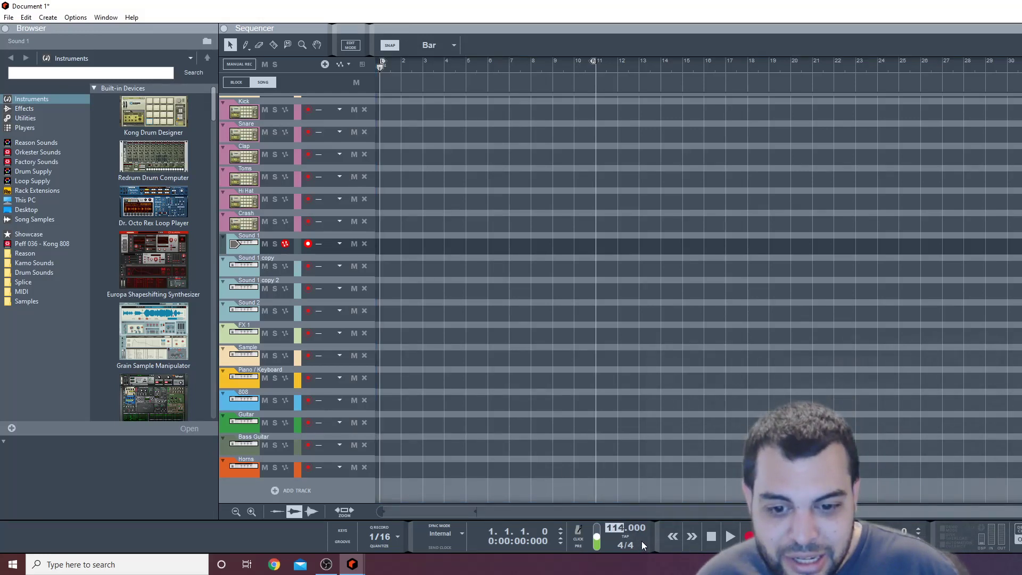
drag(641, 541, 644, 538)
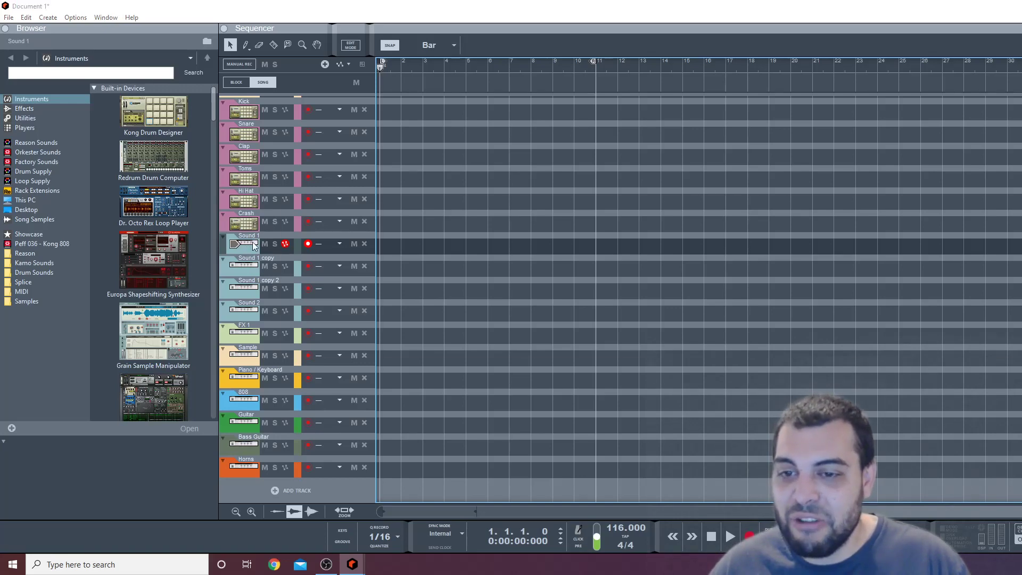
key(alt+Tab)
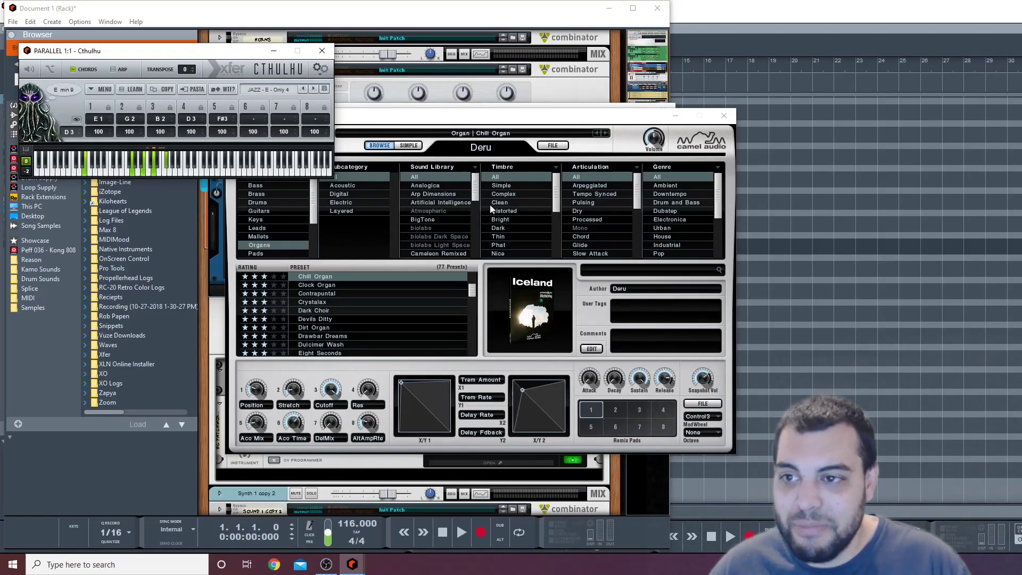
- Start recording a new clip on the Sound 1 track with the metronome click on
click(787, 252)
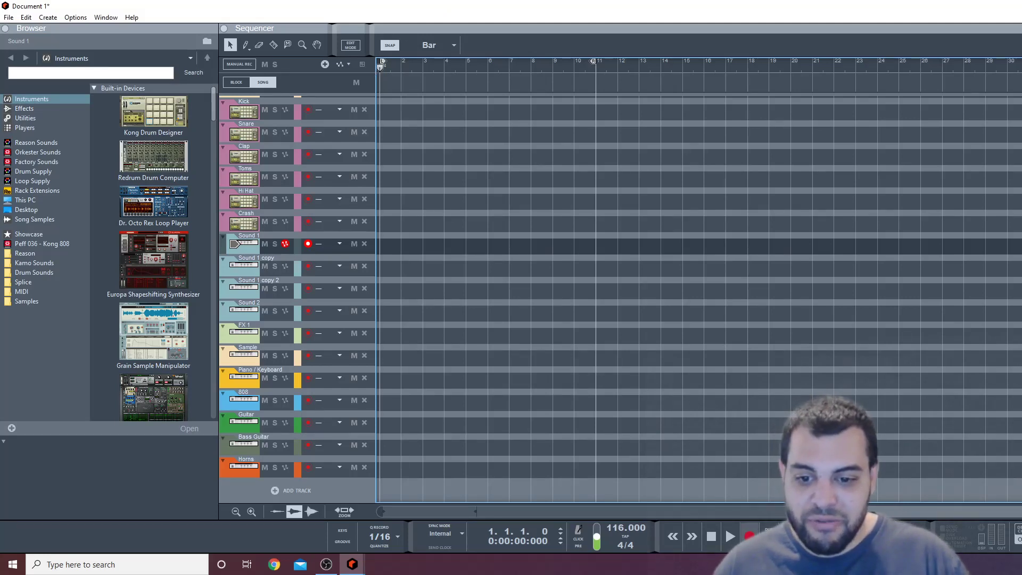
key(ctrl+Return)
click(581, 540)
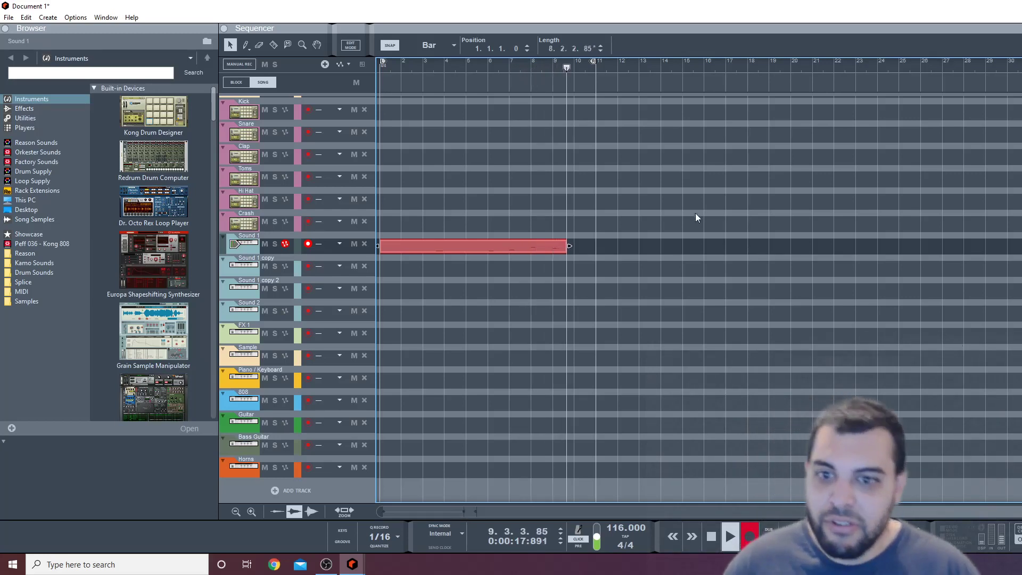
- Stop recording and delete the first note from the recorded Sound 1 clip
key(space)
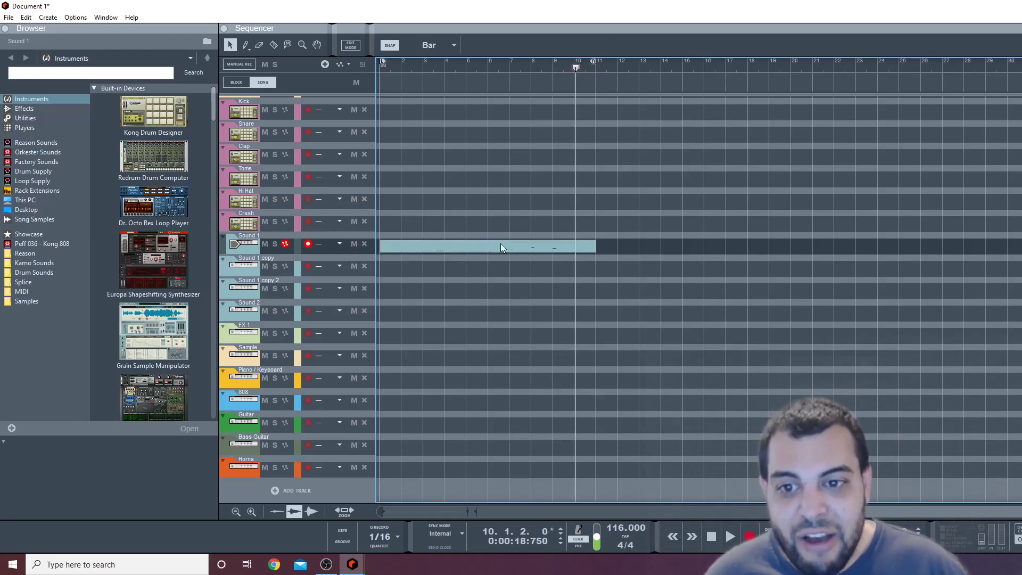
double_click(499, 247)
drag(623, 322, 886, 237)
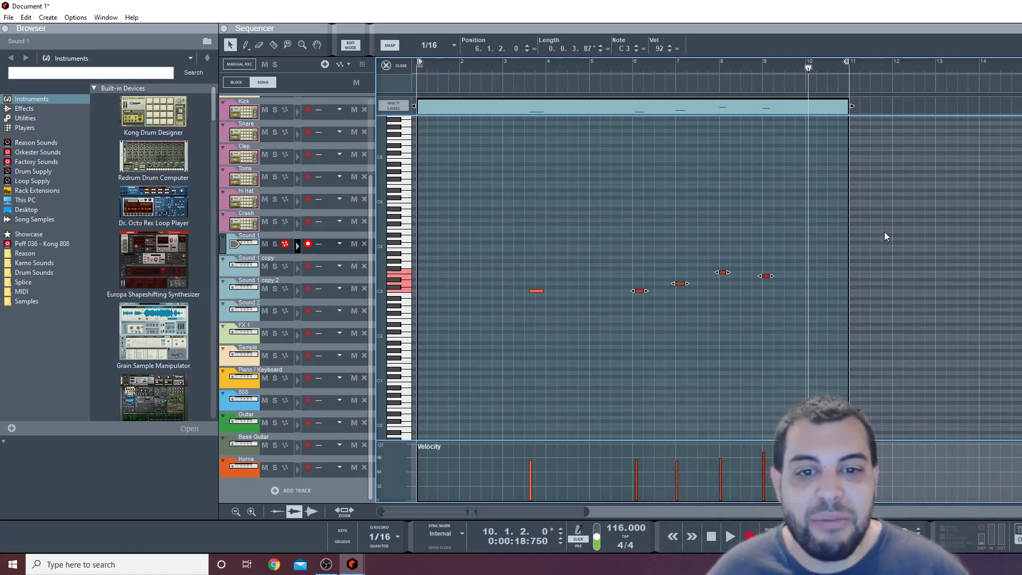
click(680, 163)
click(536, 291)
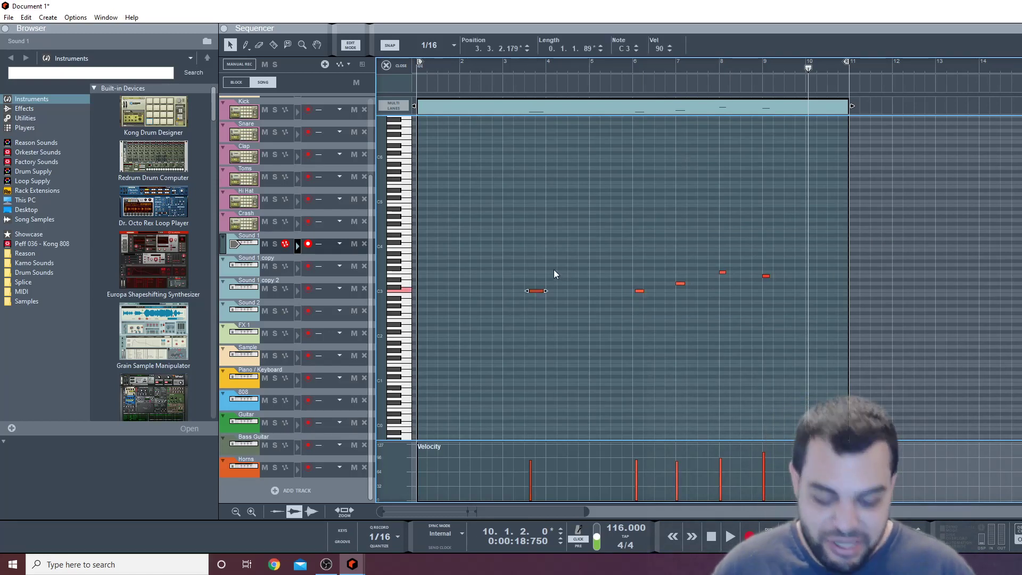
key(Delete)
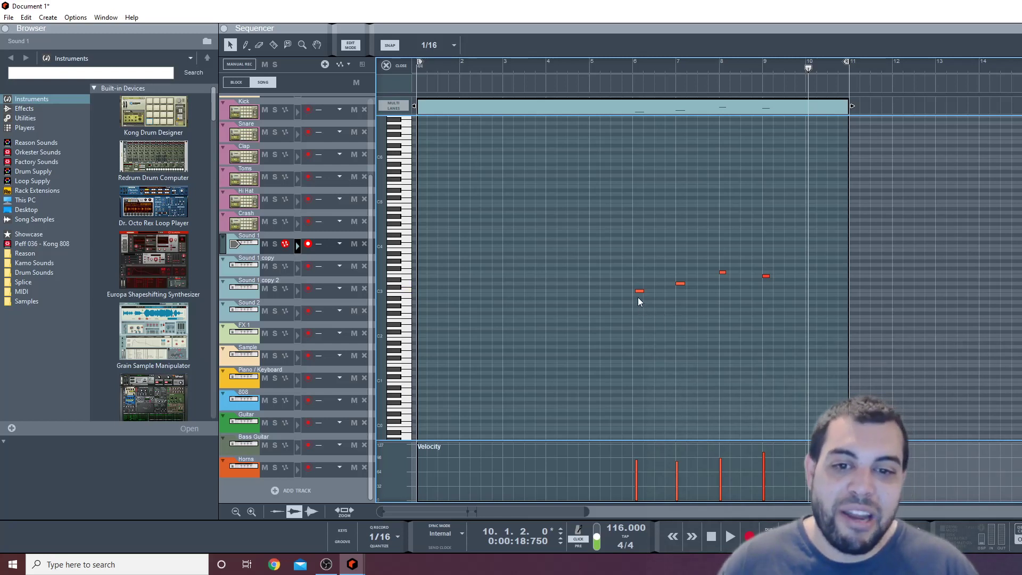
- Move the next note to bar 6 (6.1.1.0) and close the note editor
drag(640, 293, 815, 217)
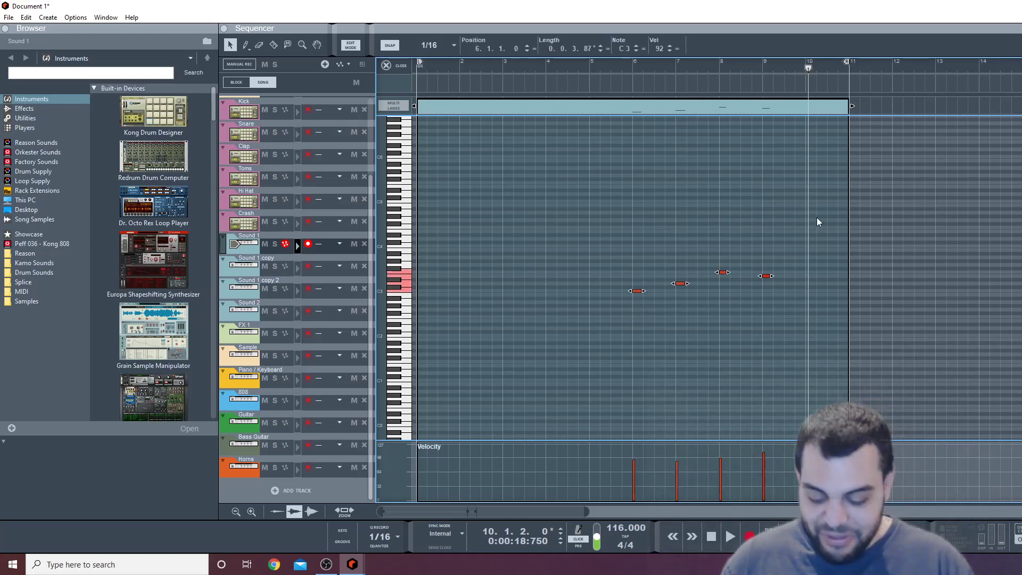
click(748, 239)
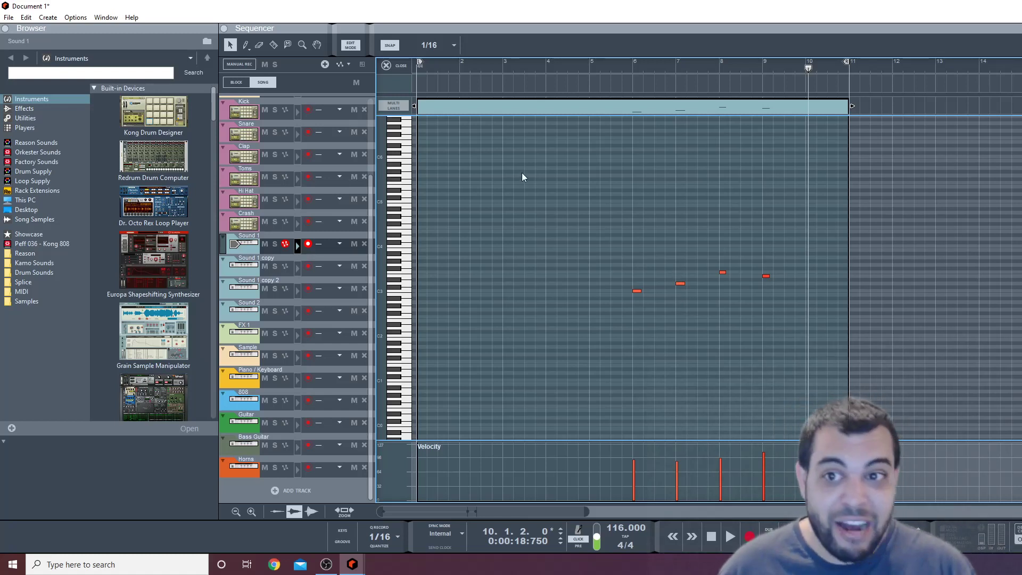
click(397, 66)
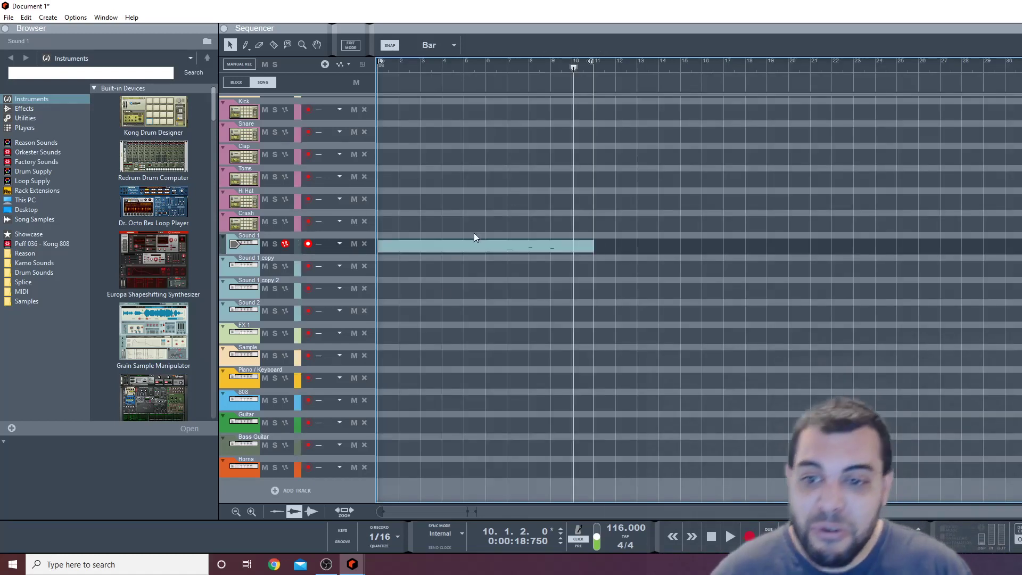
- Trim the clip to start at bar 6, make it 4 bars at bar 3, and copy it to bar 7
click(395, 251)
drag(381, 247, 498, 283)
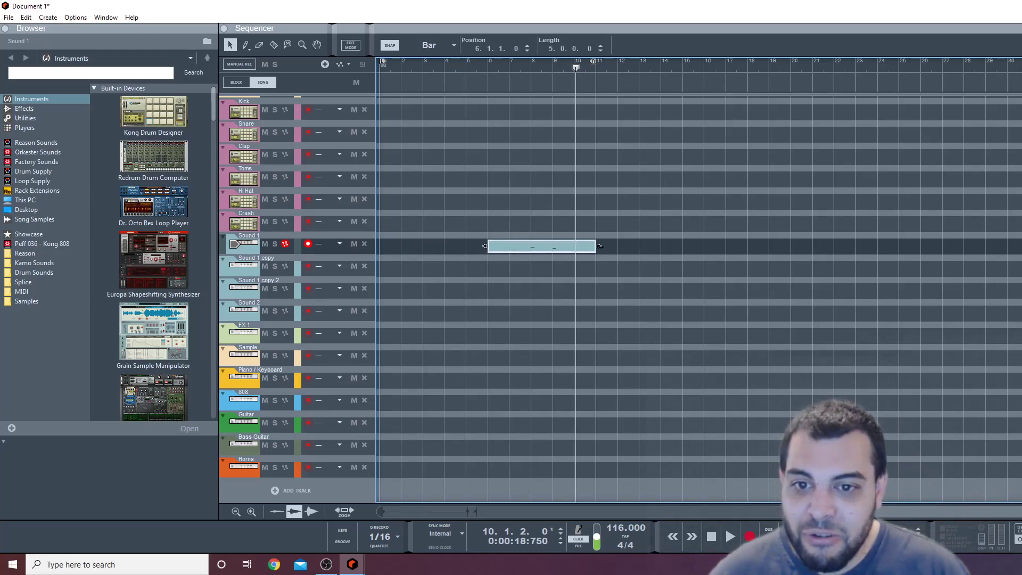
drag(598, 247, 557, 255)
click(528, 308)
- Set the left locator and song position to bar 3 and play the arrangement back
drag(383, 64, 423, 66)
click(421, 64)
key(space)
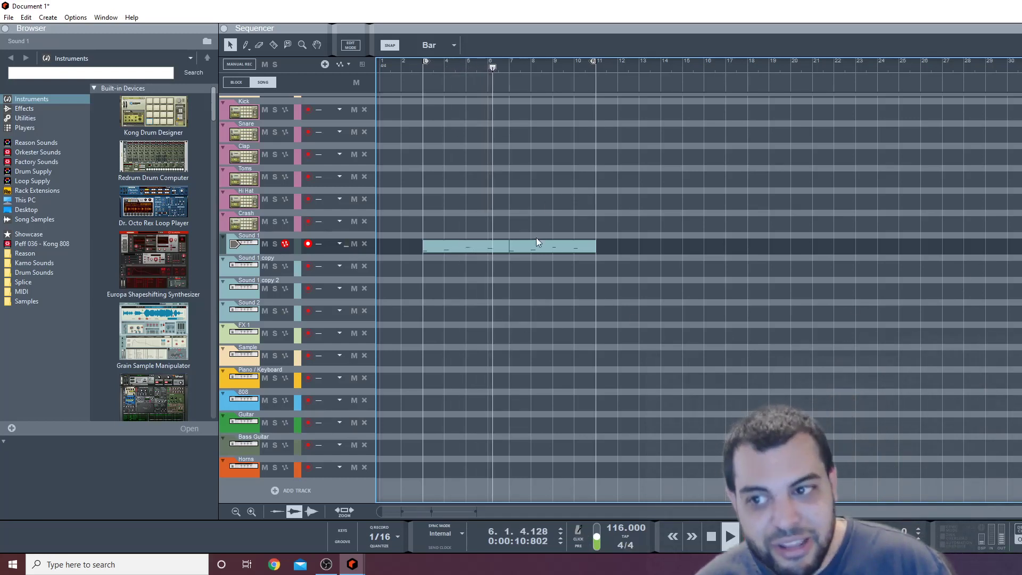
click(274, 199)
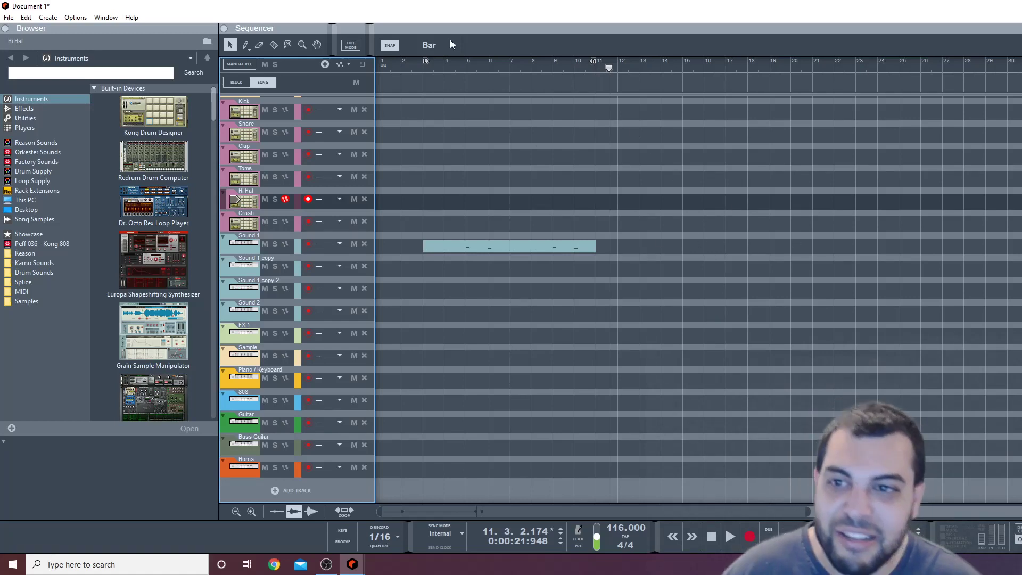
click(424, 67)
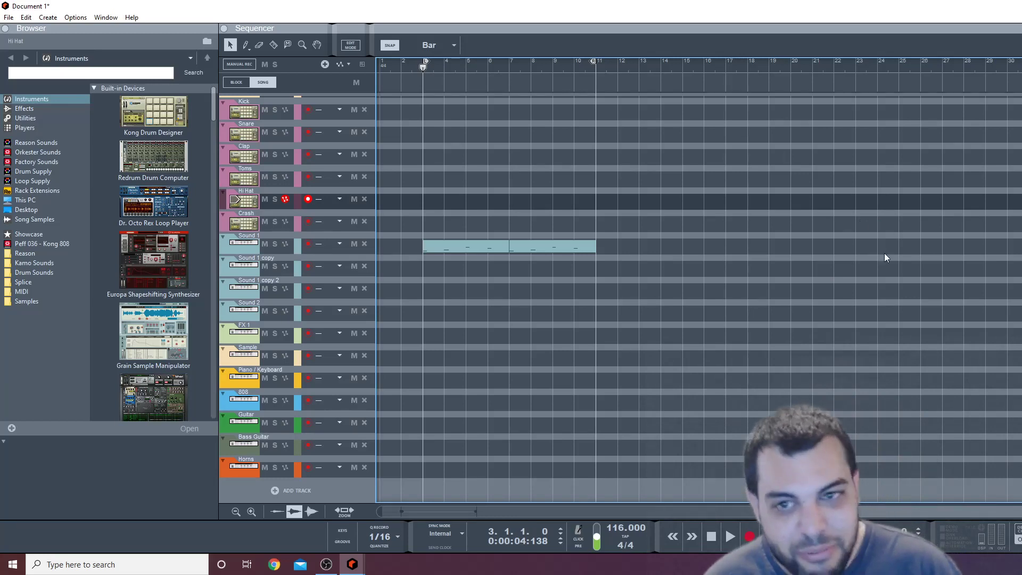
- Select both 4-bar Sound 1 clips and join them into one 8-bar clip with Ctrl+J
drag(452, 290, 590, 239)
click(471, 245)
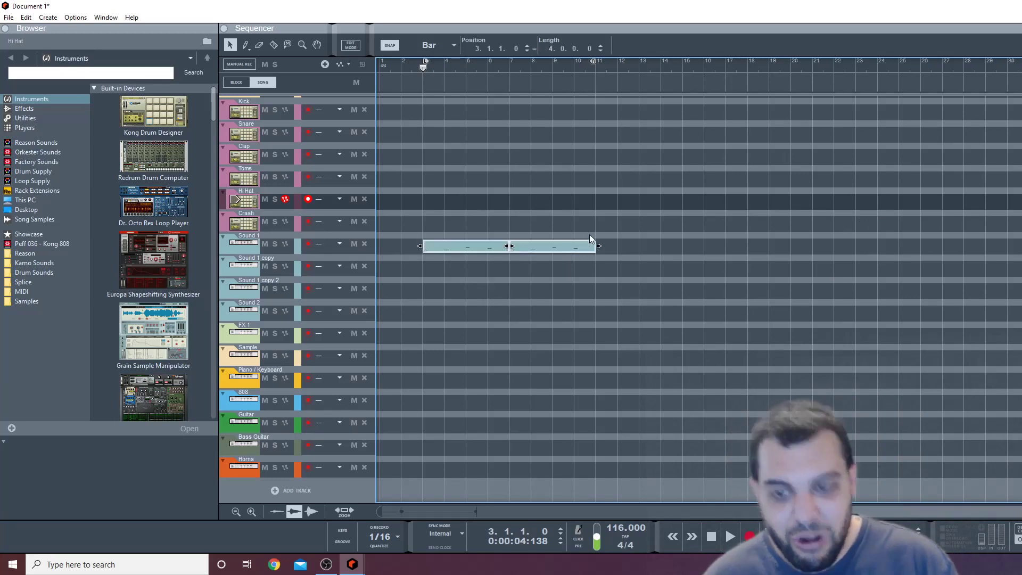
key(ctrl+j)
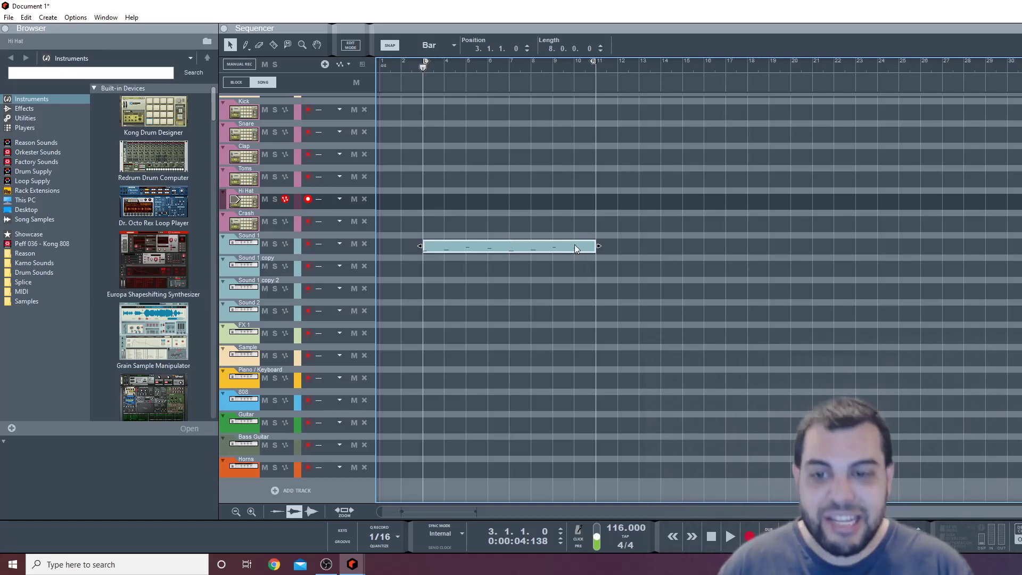
right_click(533, 246)
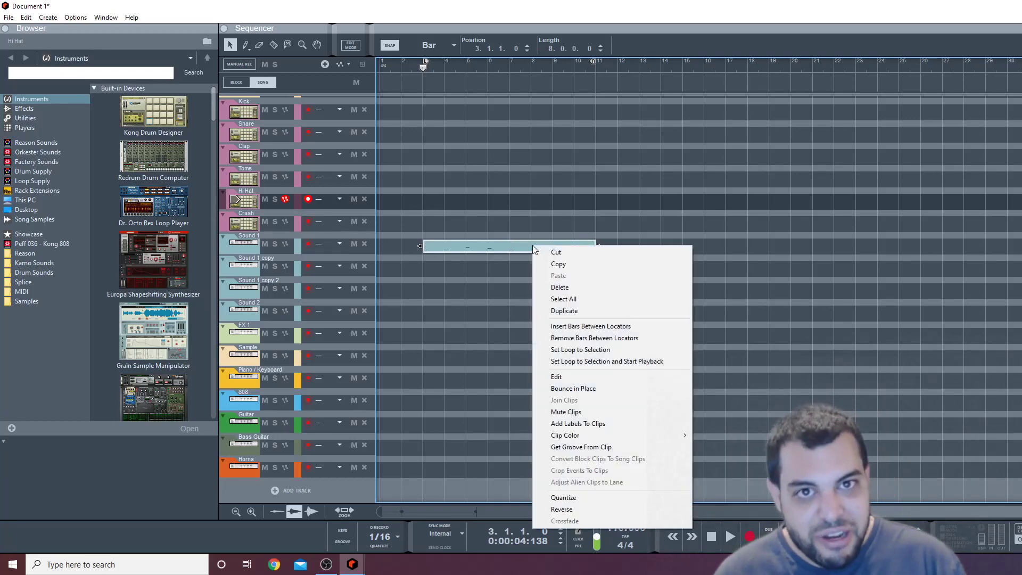
- Bounce the clip in place to a Synth 1 Bounced track, solo and play it, then reposition Cthulhu
click(659, 386)
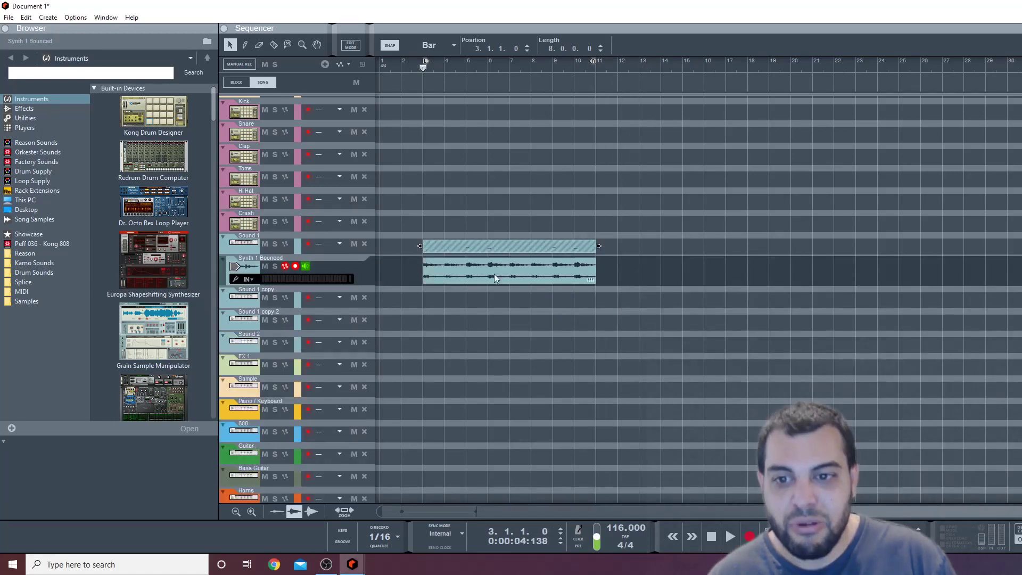
click(273, 267)
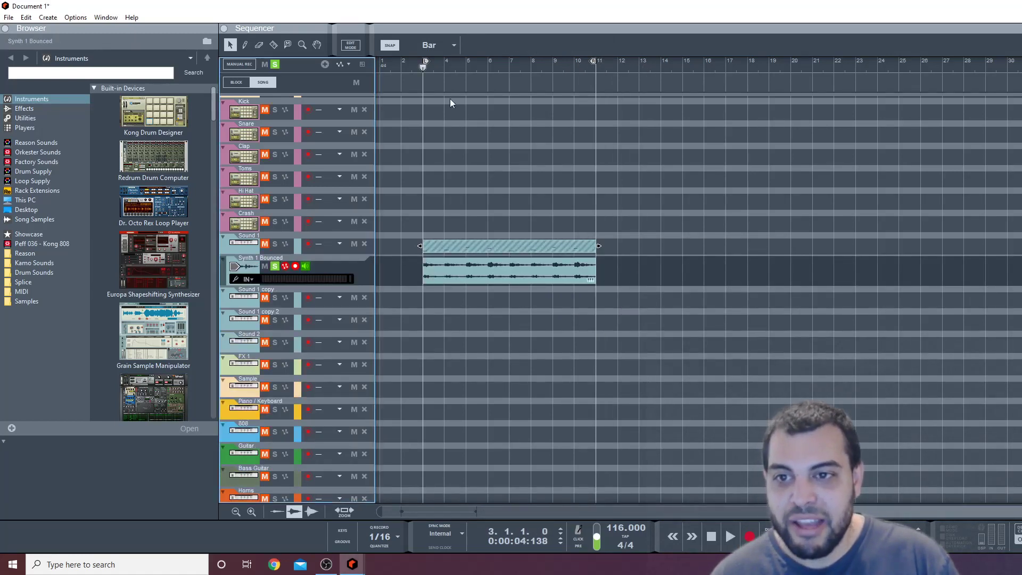
key(space)
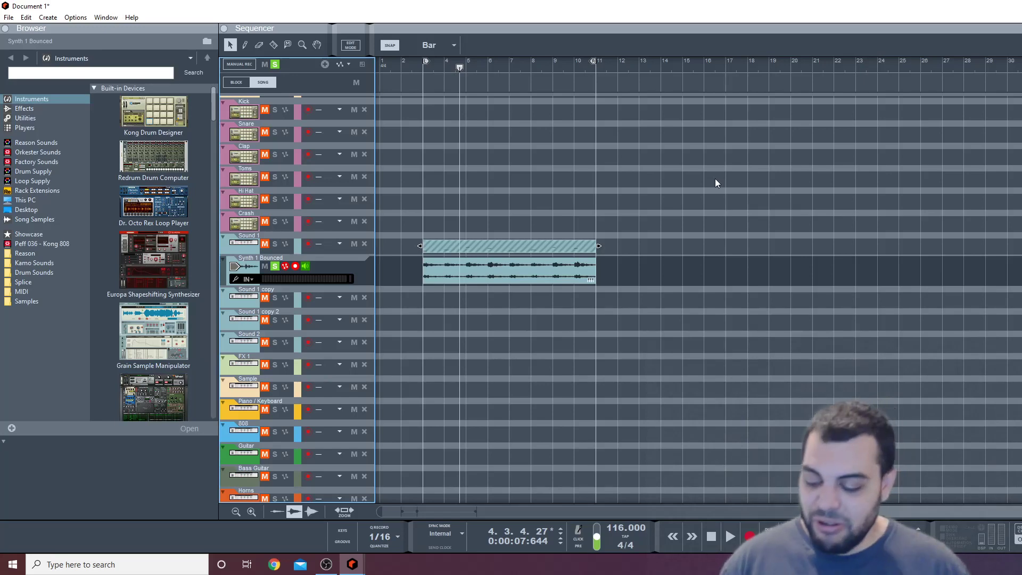
key(alt+Tab)
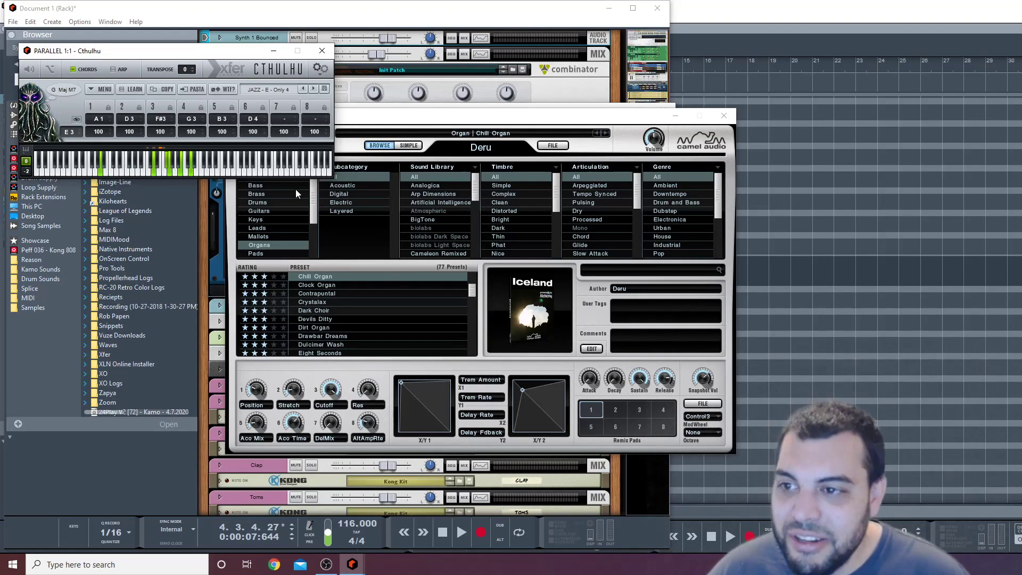
drag(207, 54, 334, 101)
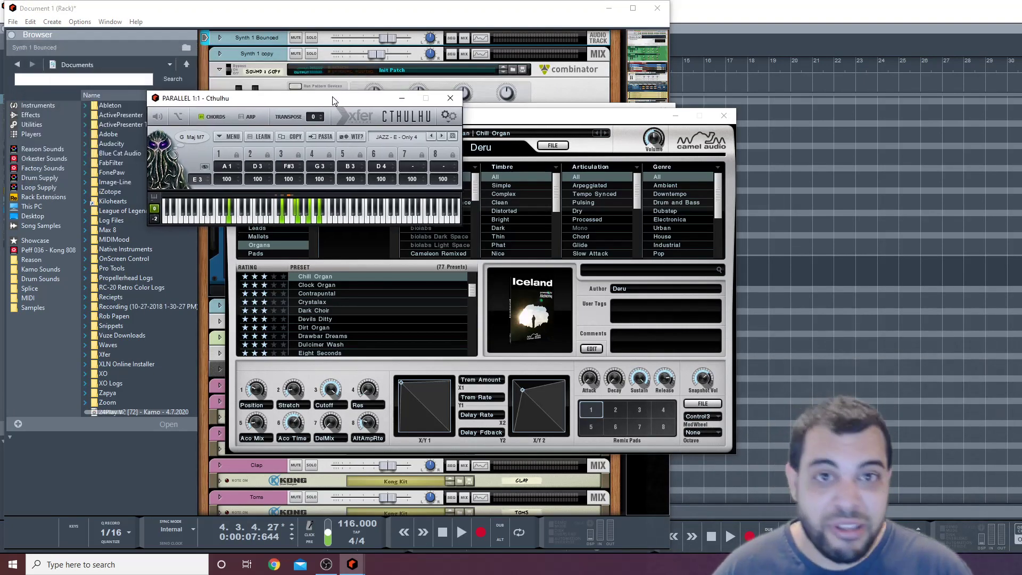